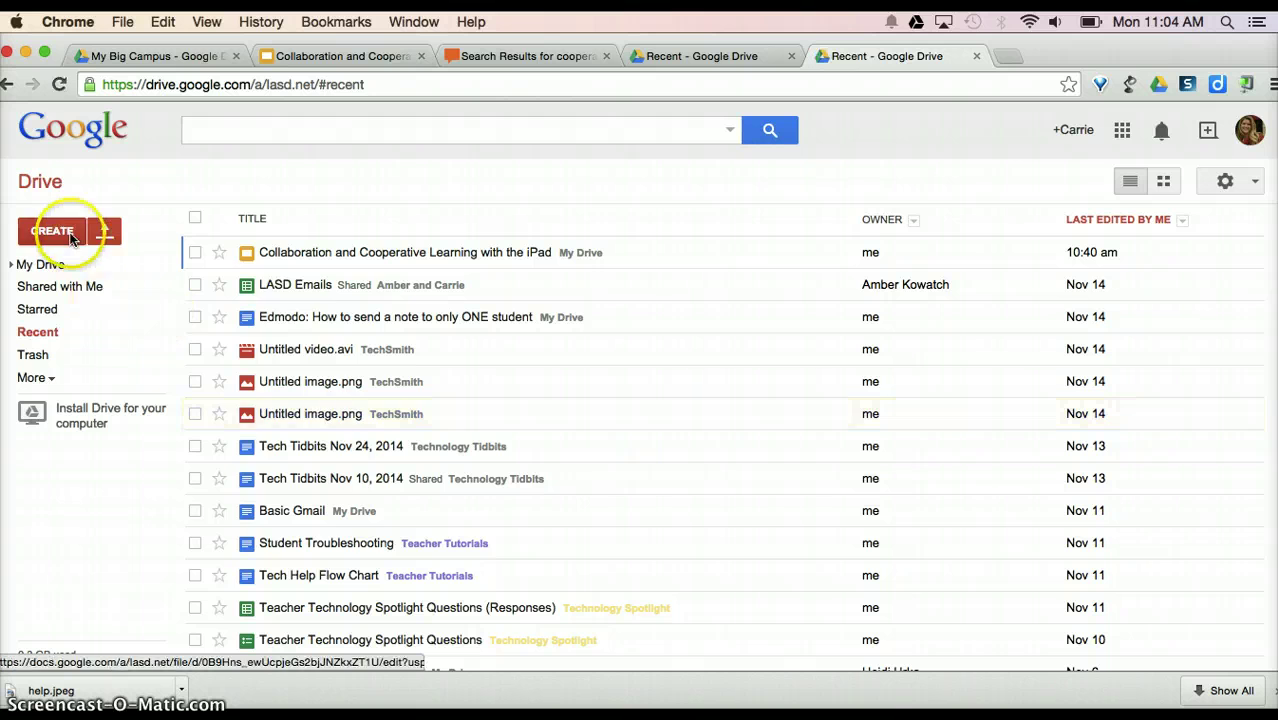
- Create a new blank Google document from Drive
left_click(55, 230)
left_click(89, 318)
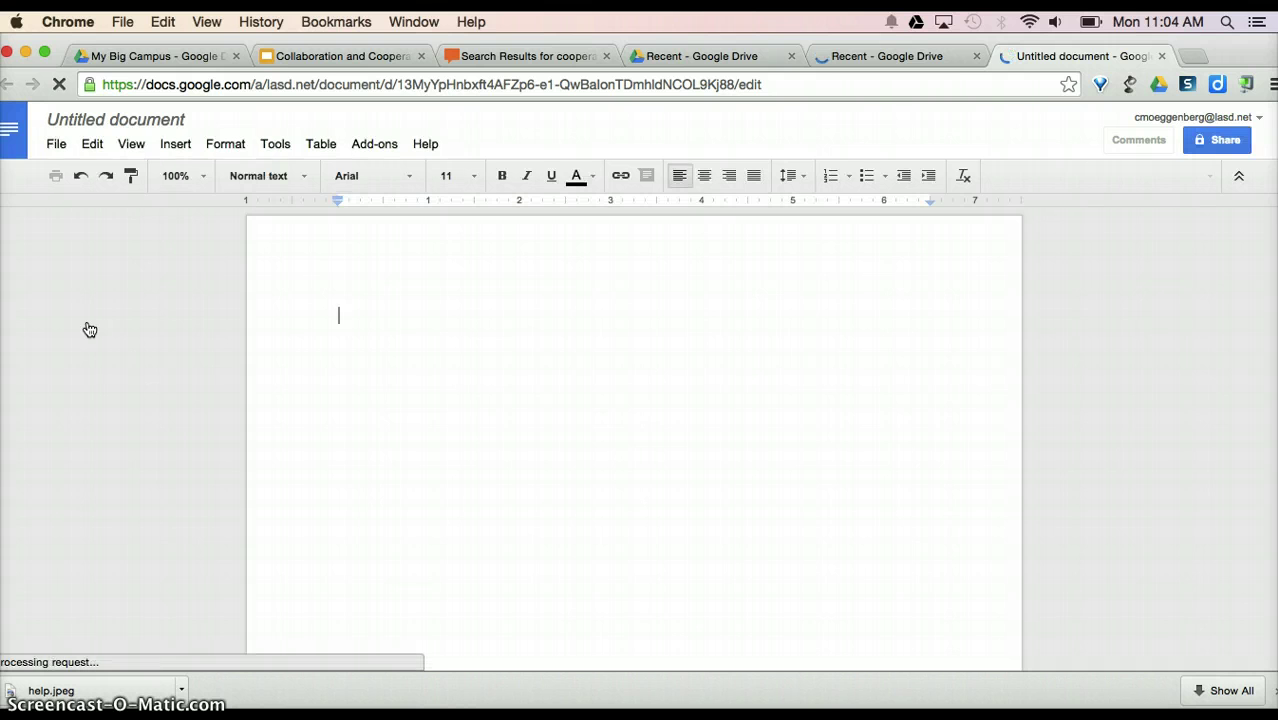
- Rename the untitled document to 'Google Training'
left_click(138, 124)
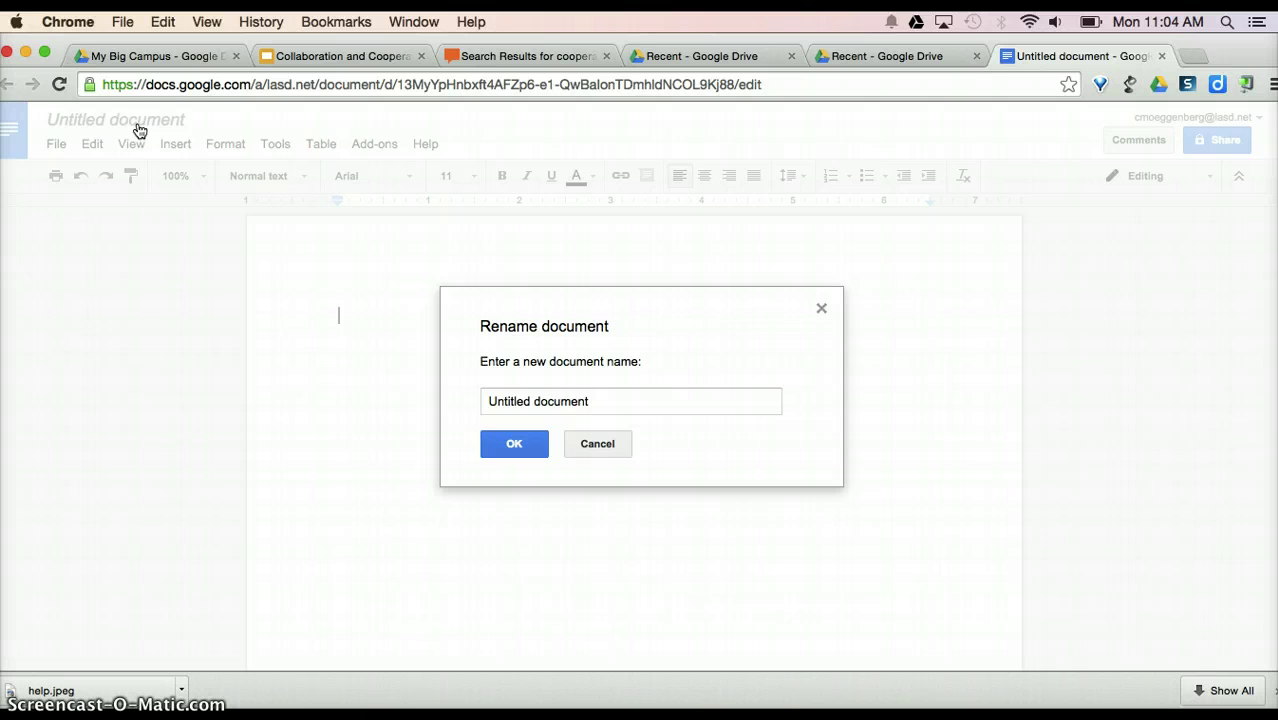
triple_click(588, 401)
type("Google T")
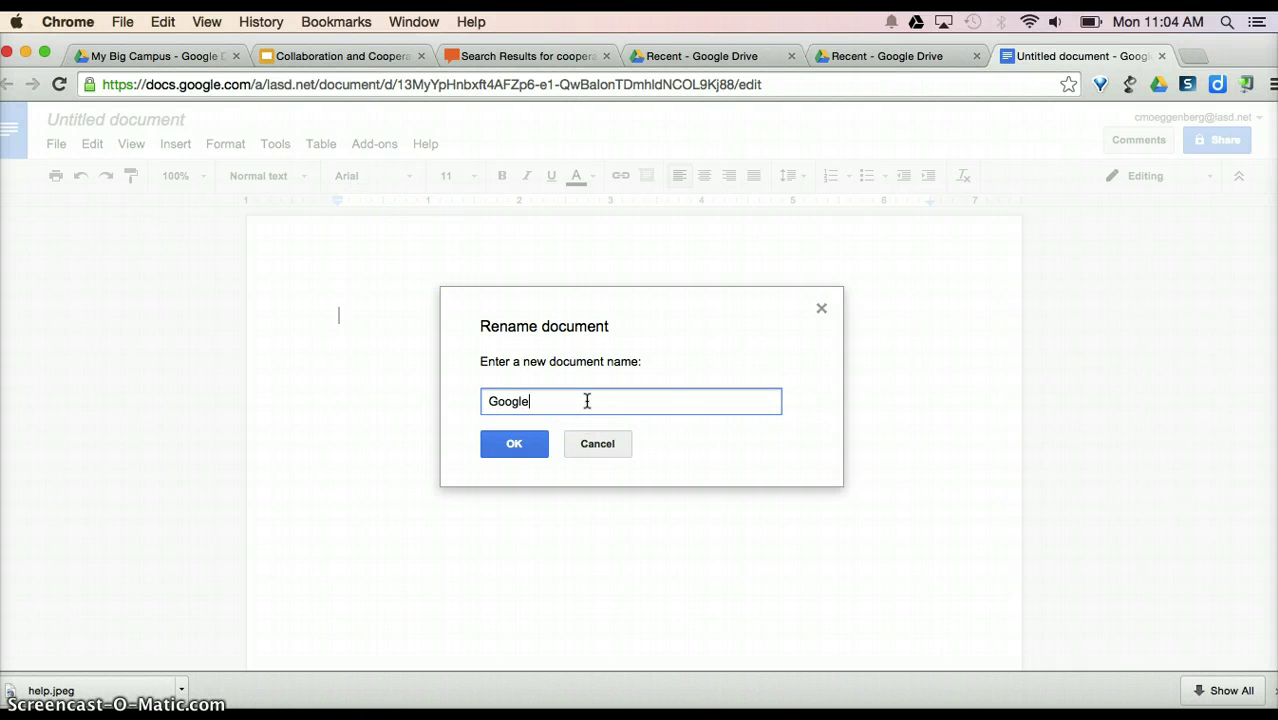
type("raining")
left_click(506, 442)
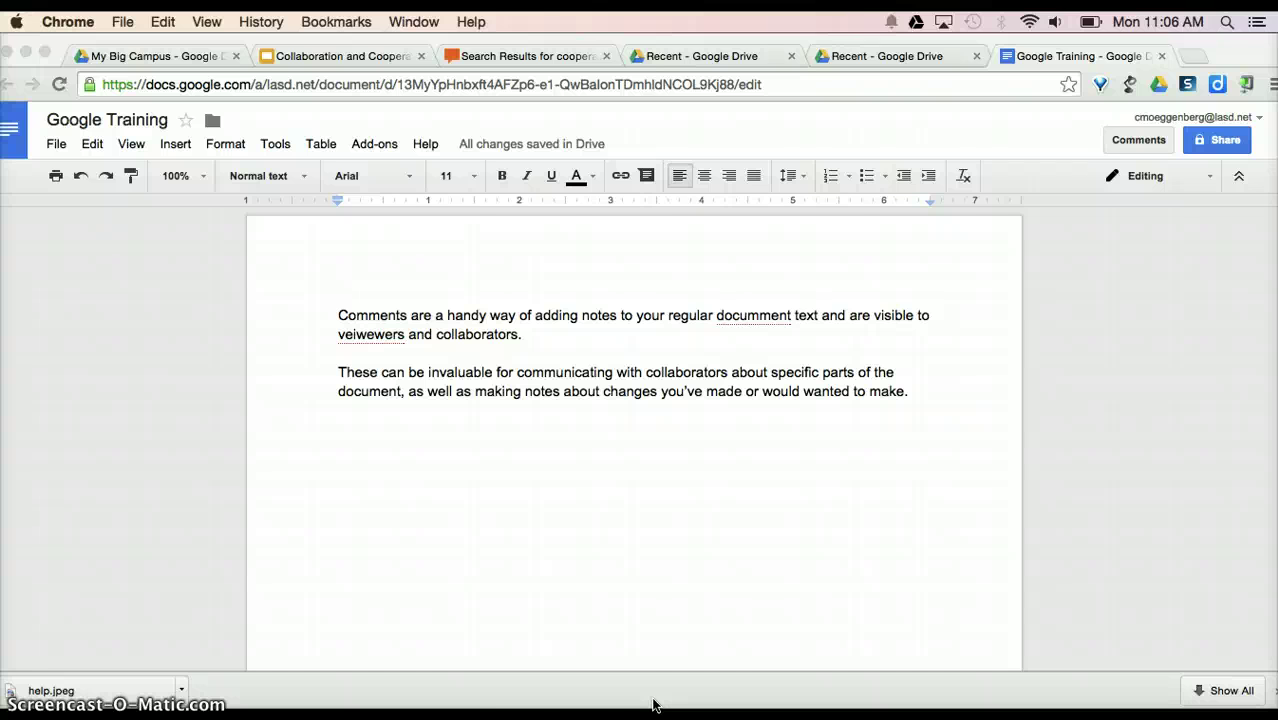
- Open the advanced sharing settings and start the Invite people form
left_click(1217, 145)
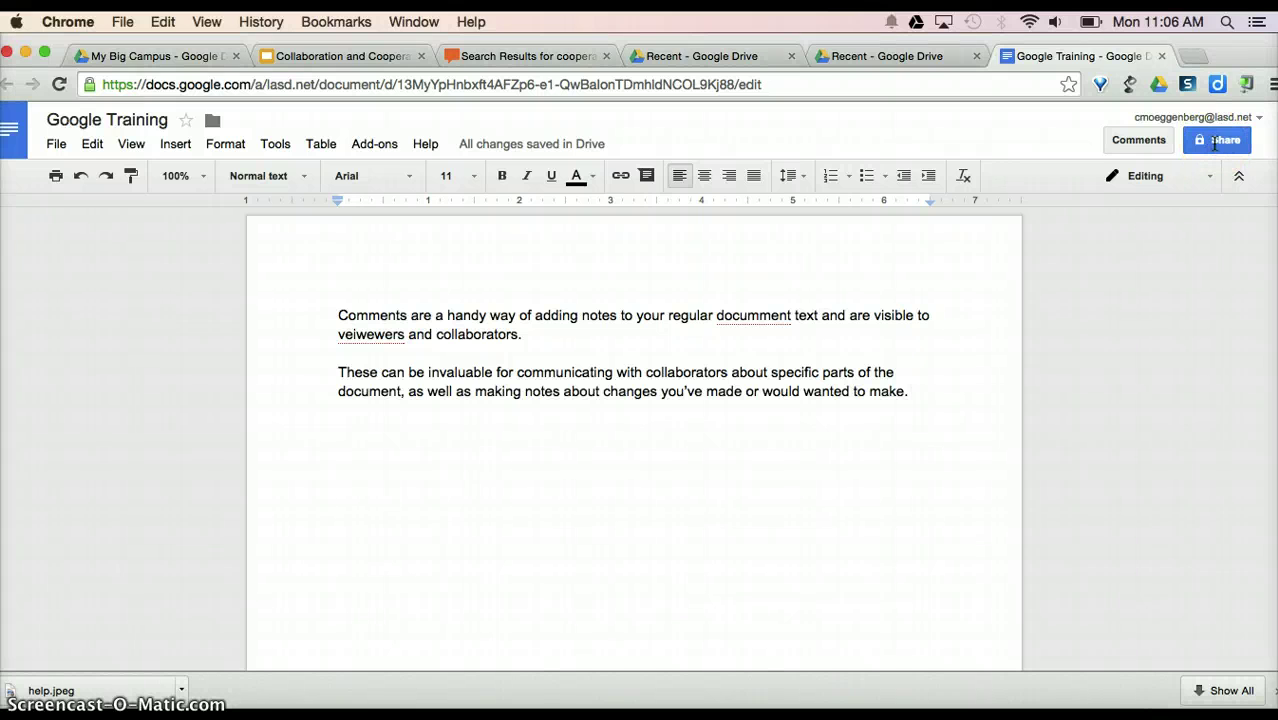
left_click(1217, 145)
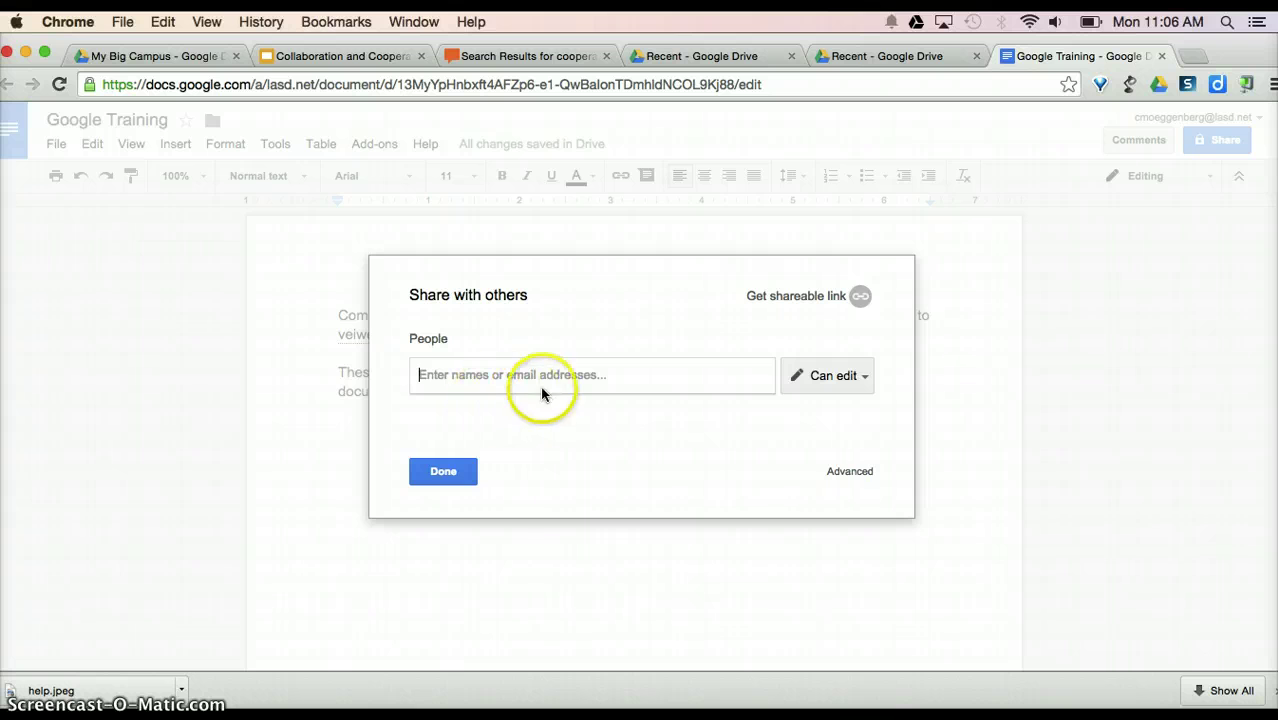
left_click(690, 428)
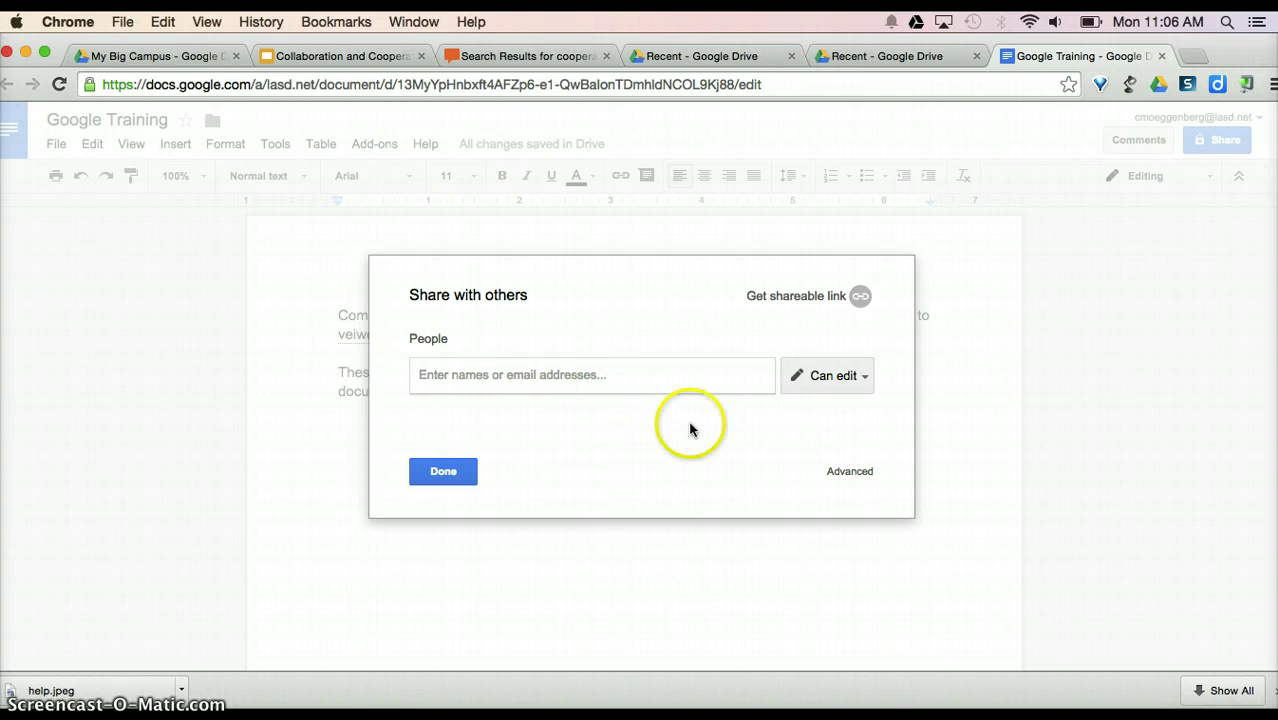
left_click(850, 471)
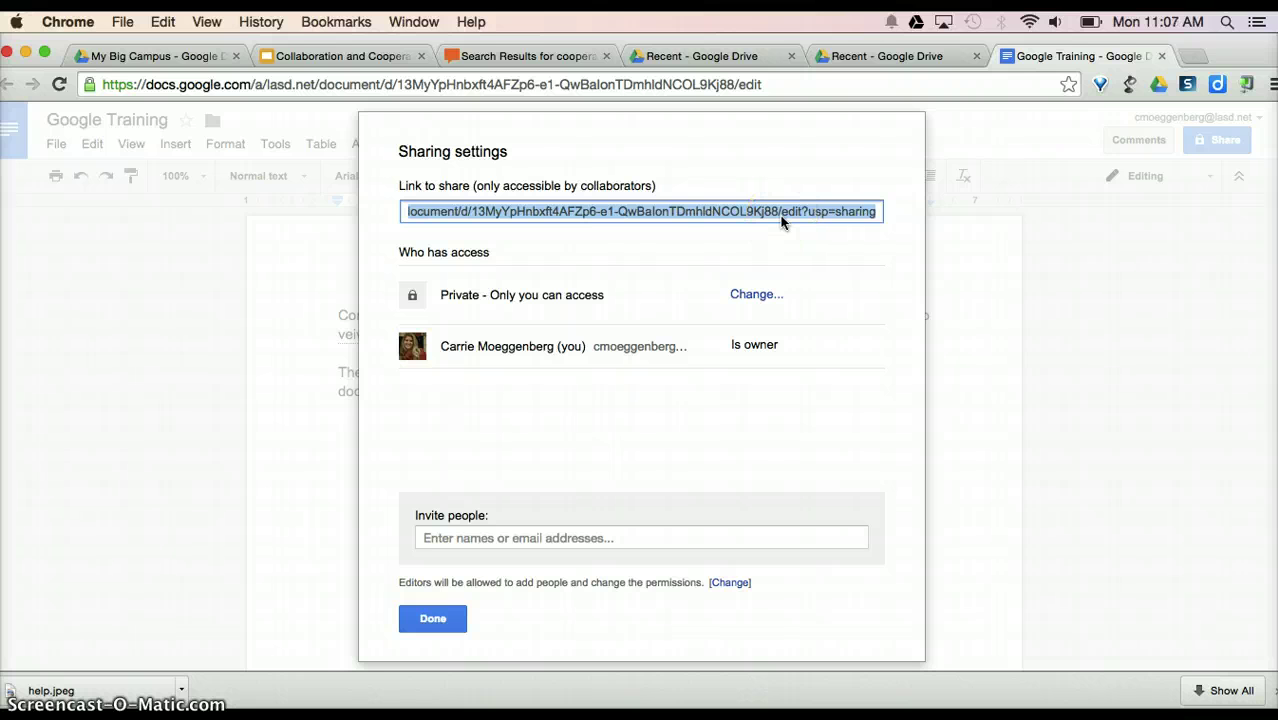
left_click(530, 537)
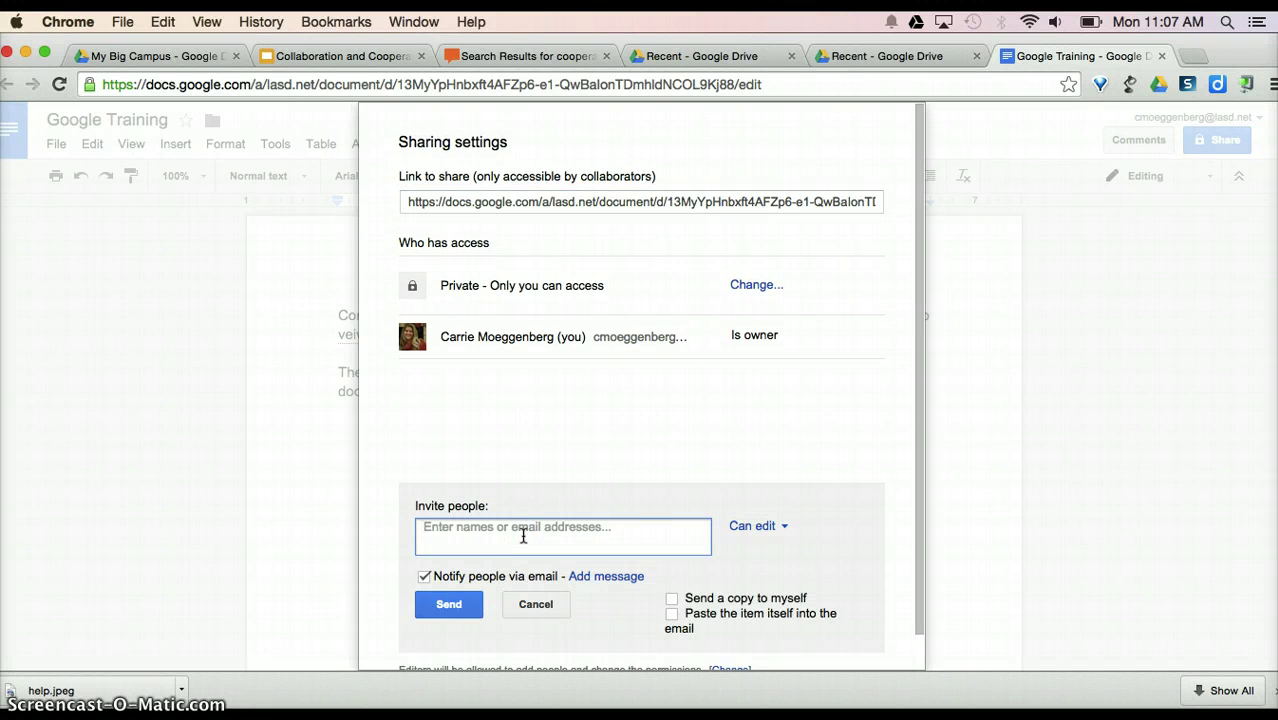
- Invite the collaborator's e-mail with Can edit access and the message 'Could you please edit my document?'
type("cmoegg")
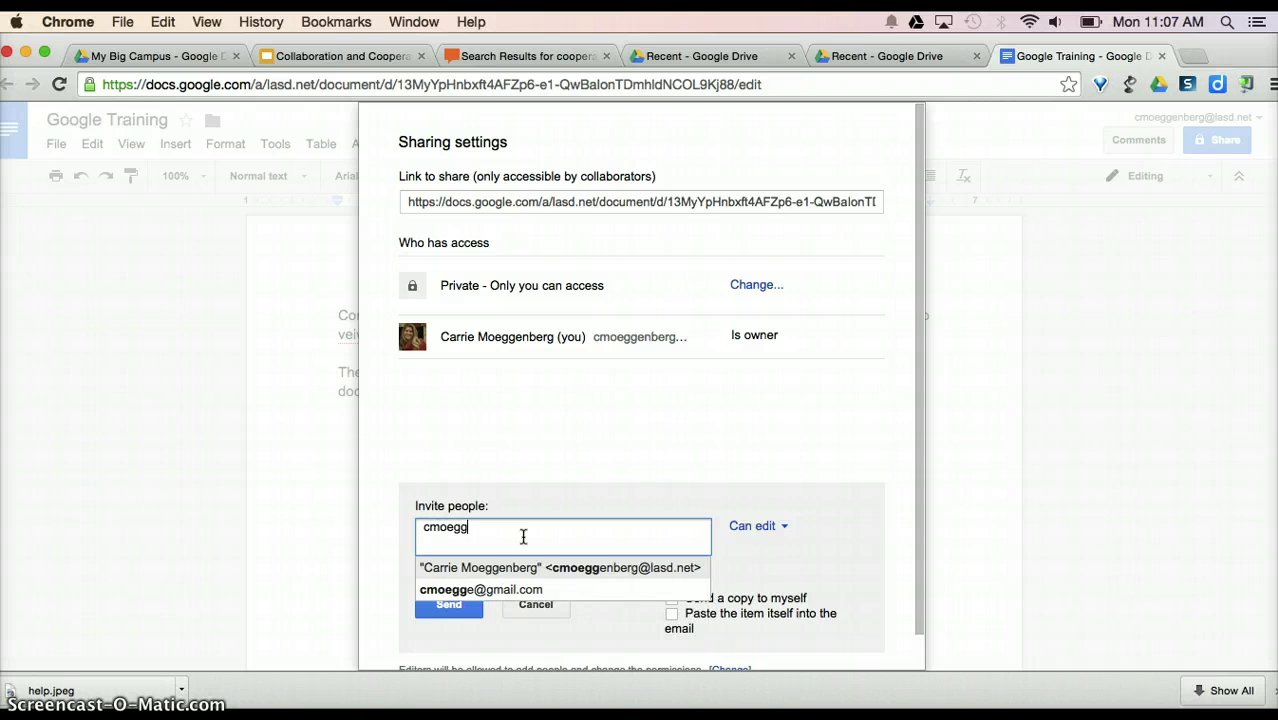
left_click(520, 590)
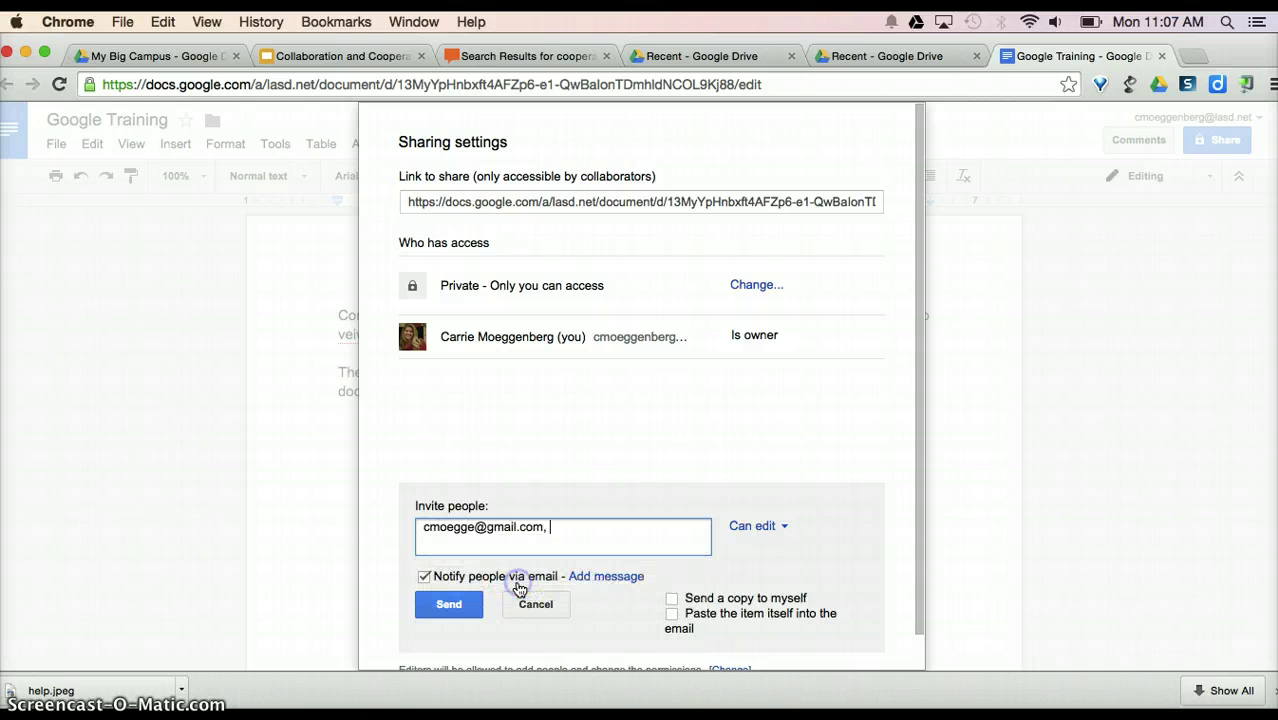
left_click(598, 587)
scroll(765, 571, "down", 1)
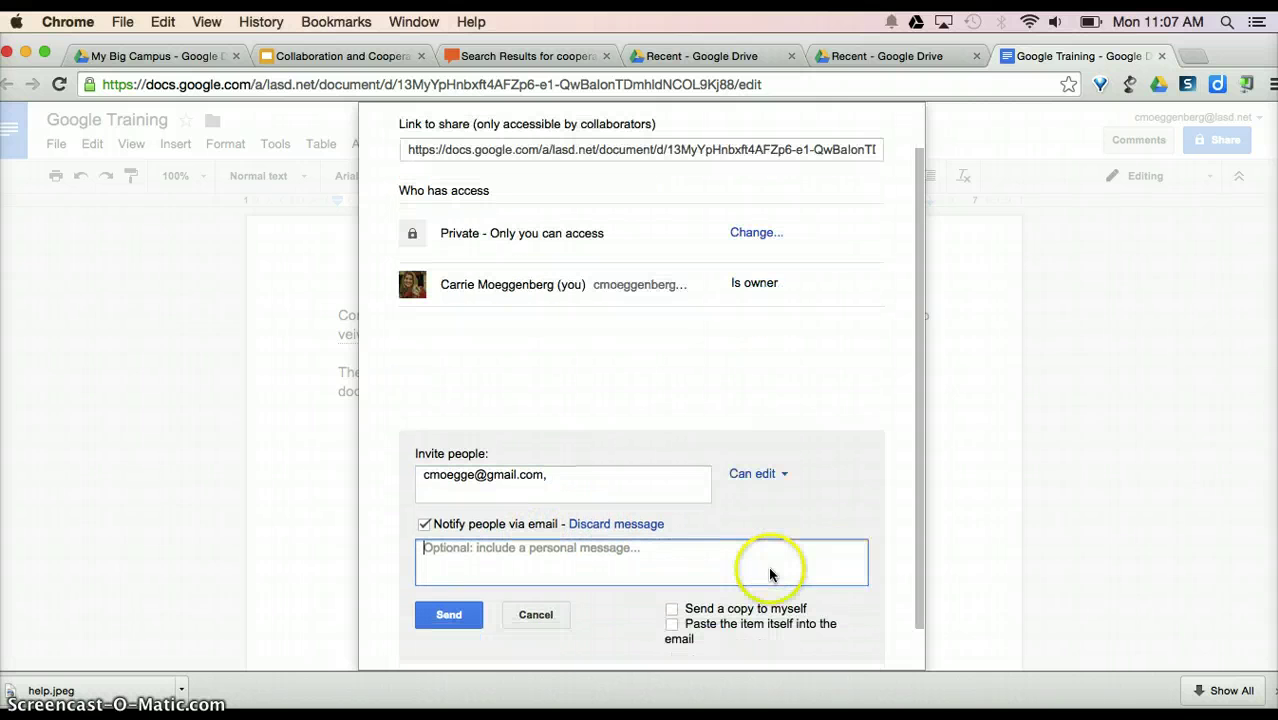
type("Cou")
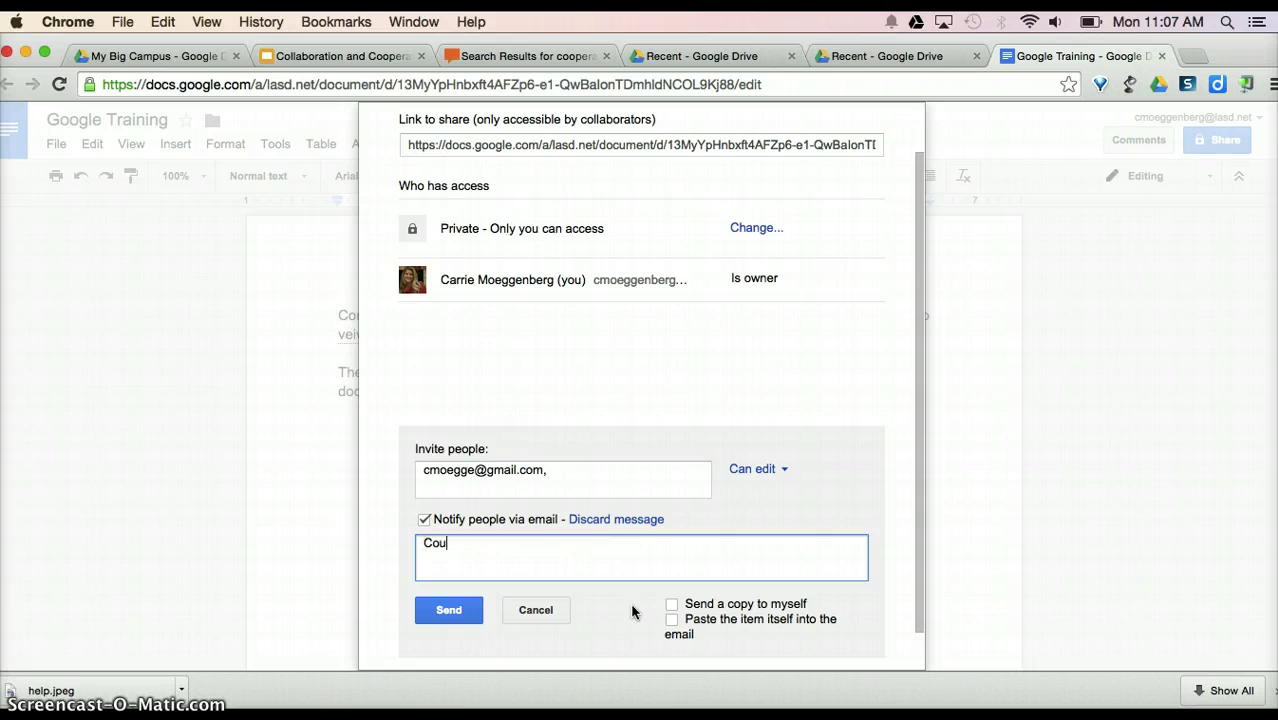
type("ld you please edit my ")
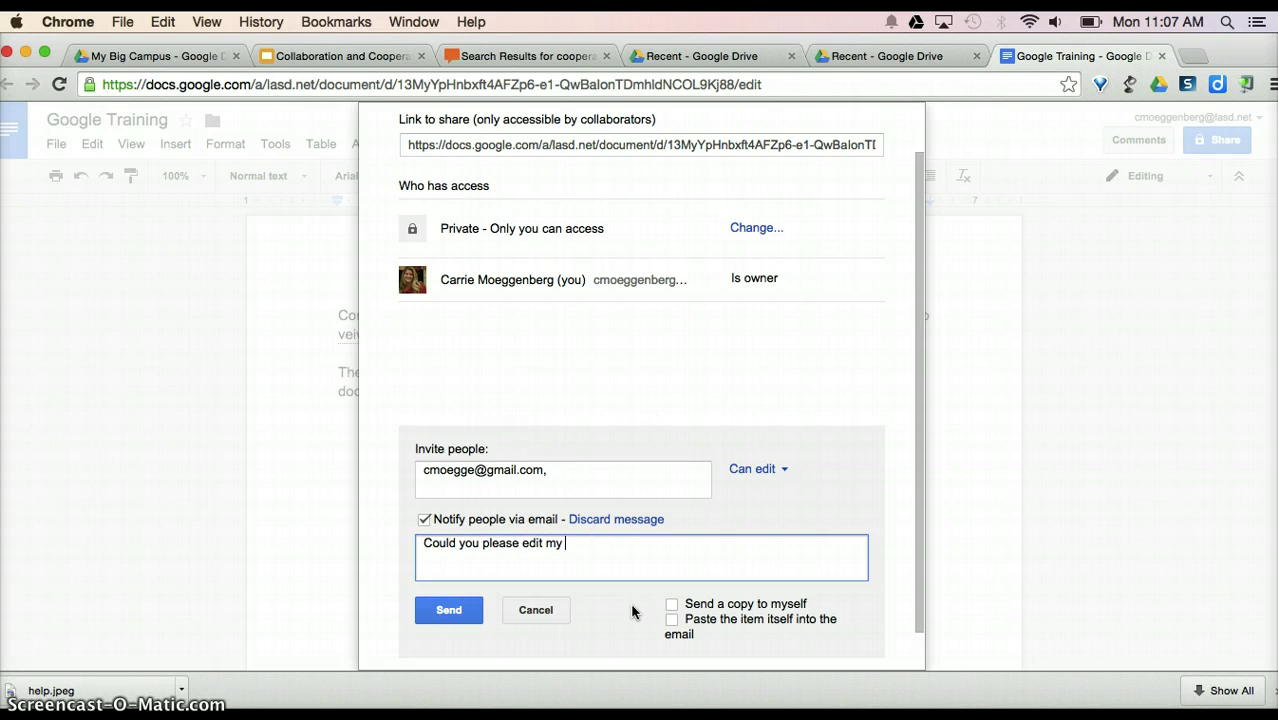
type("document?")
left_click(786, 472)
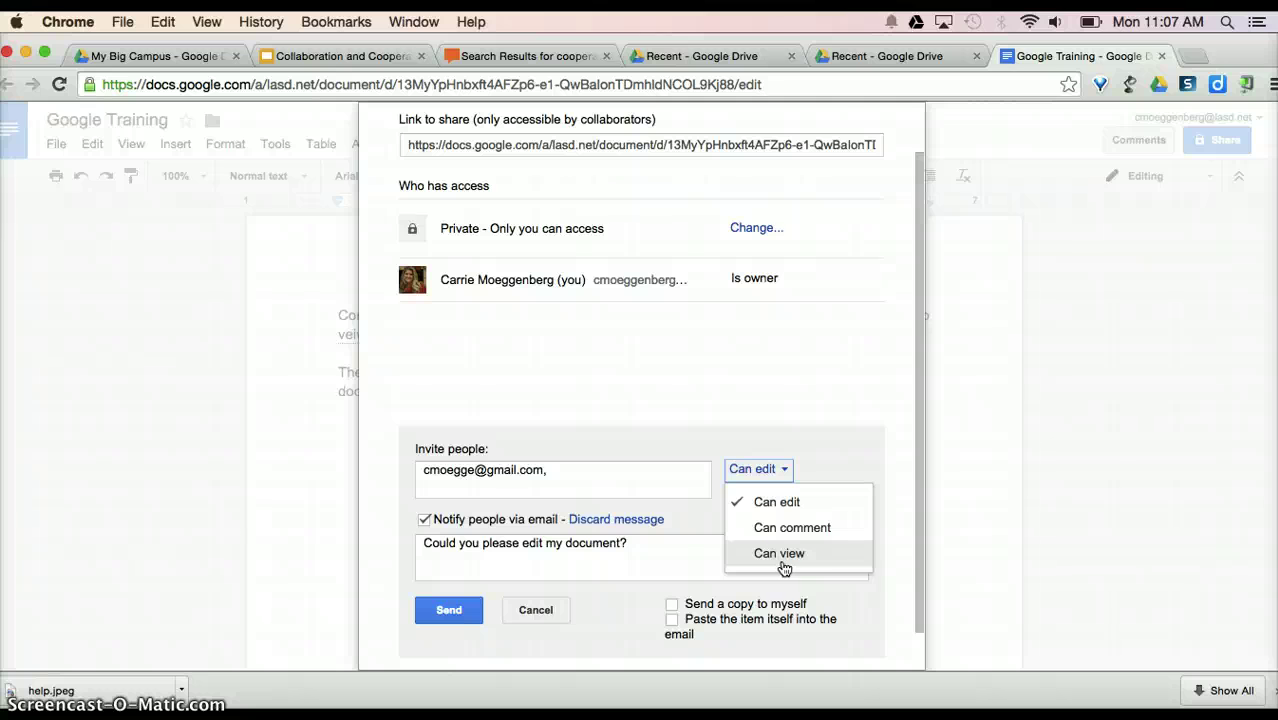
left_click(809, 508)
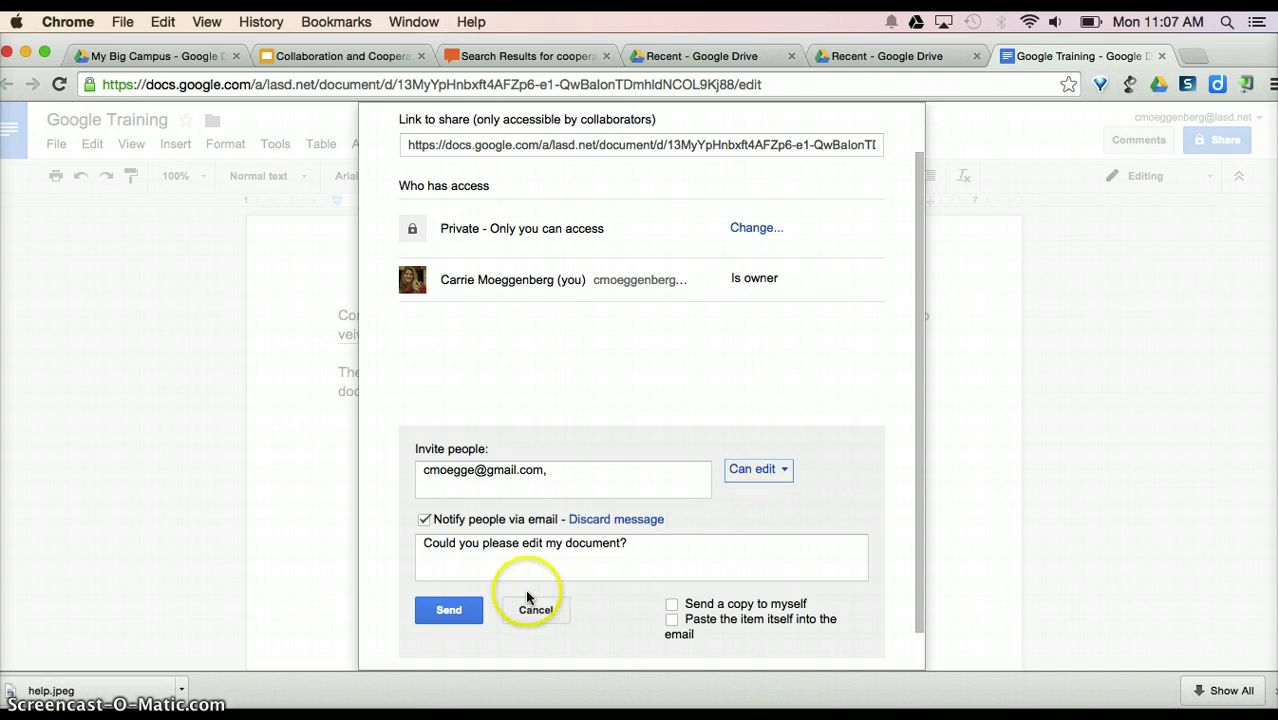
- Send the invitation, keep editors allowed to change permissions, save, and close sharing
left_click(463, 611)
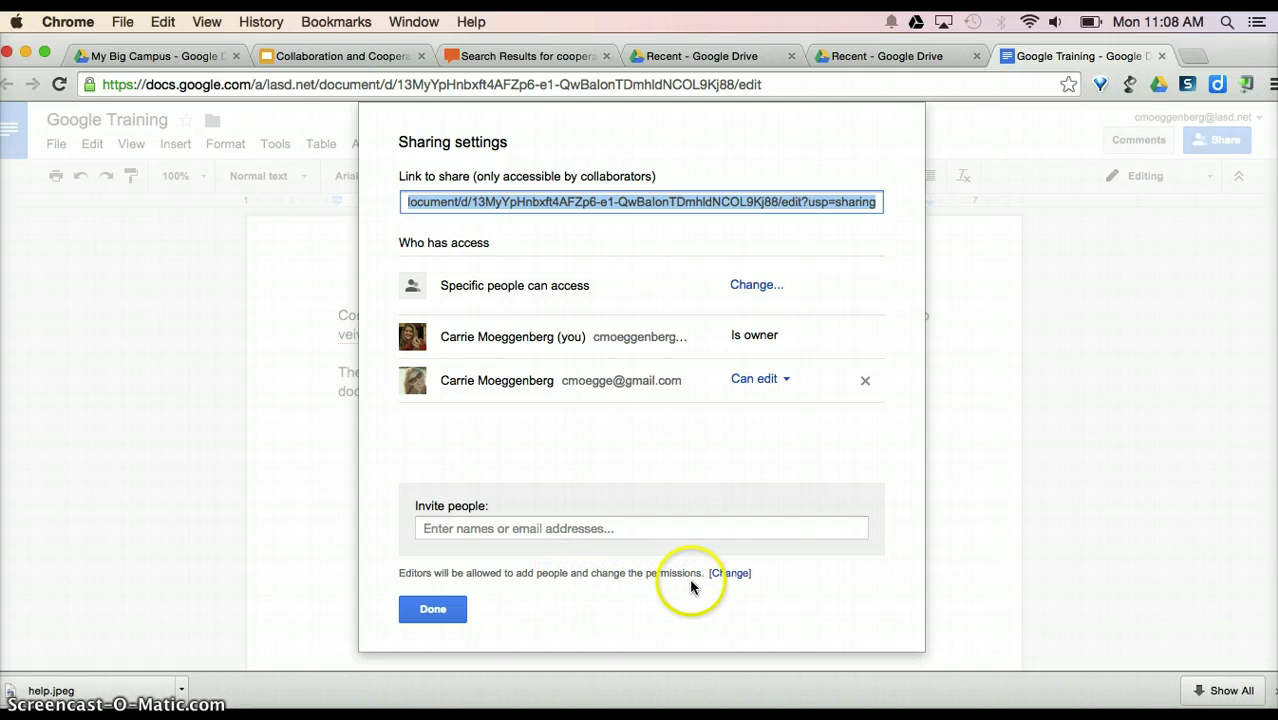
left_click(730, 574)
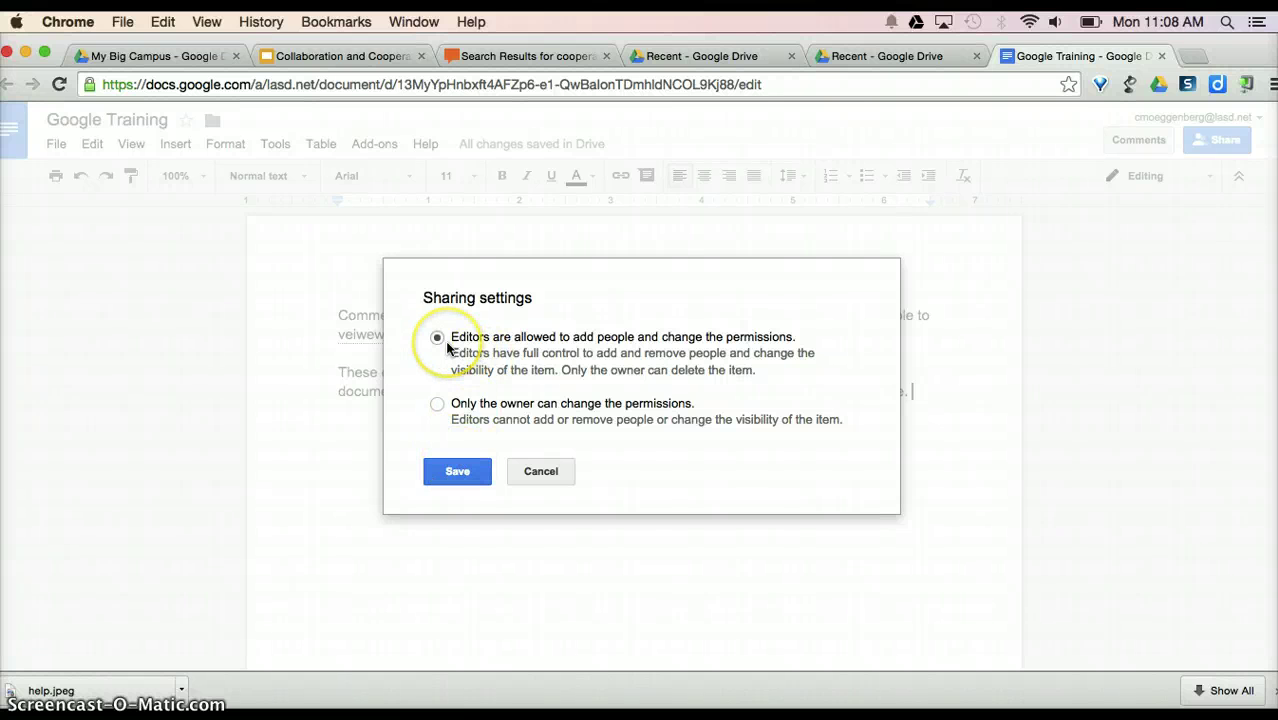
left_click(448, 474)
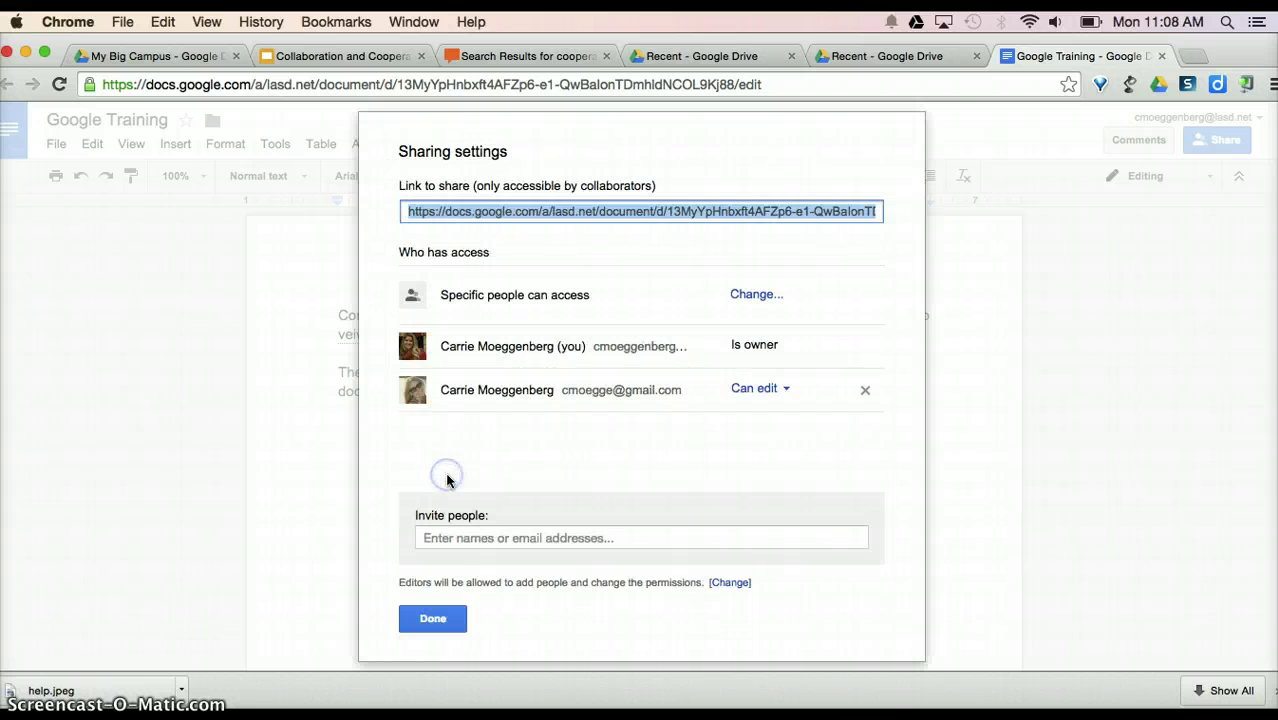
left_click(433, 620)
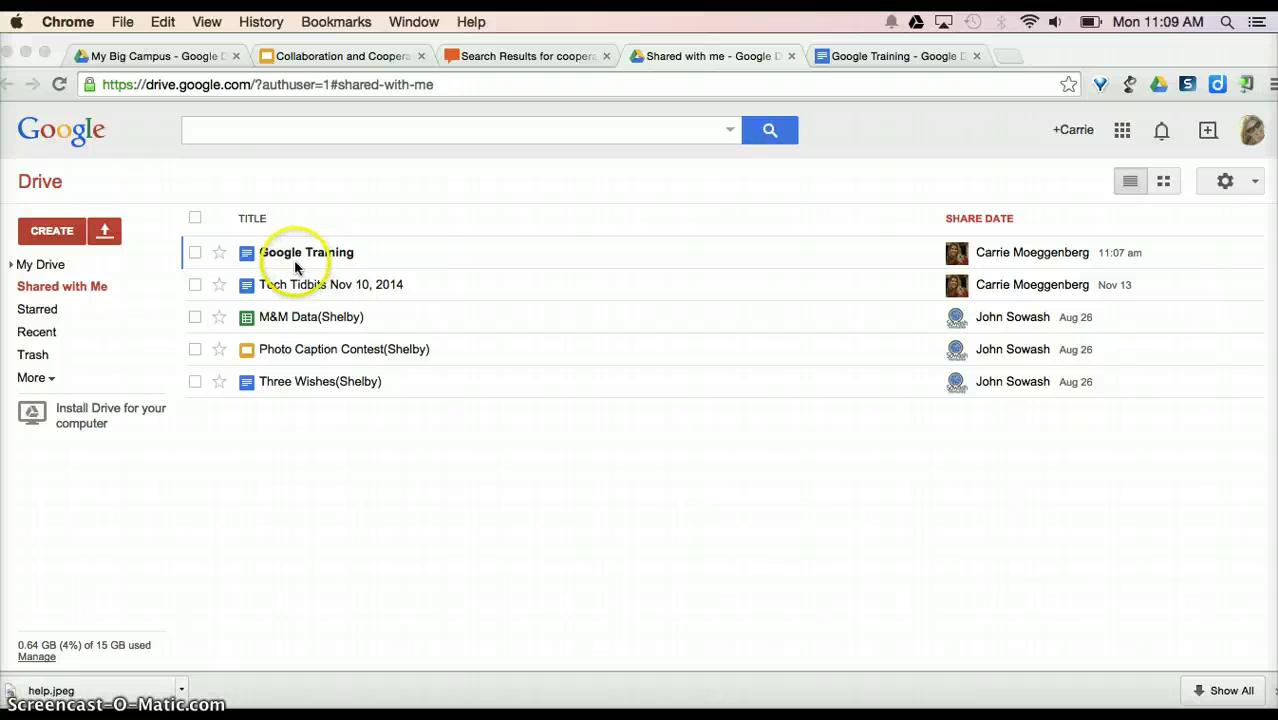
- Open Google Training from the collaborator's Shared with Me list
left_click(45, 290)
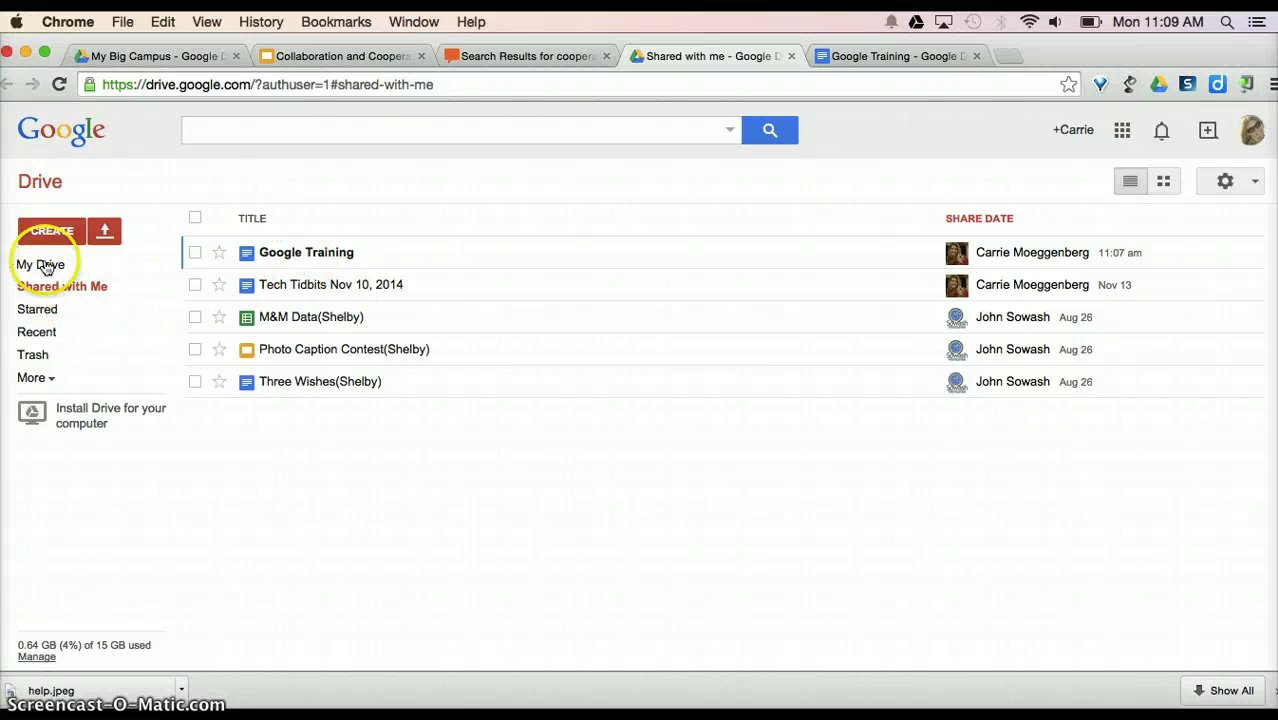
left_click(42, 265)
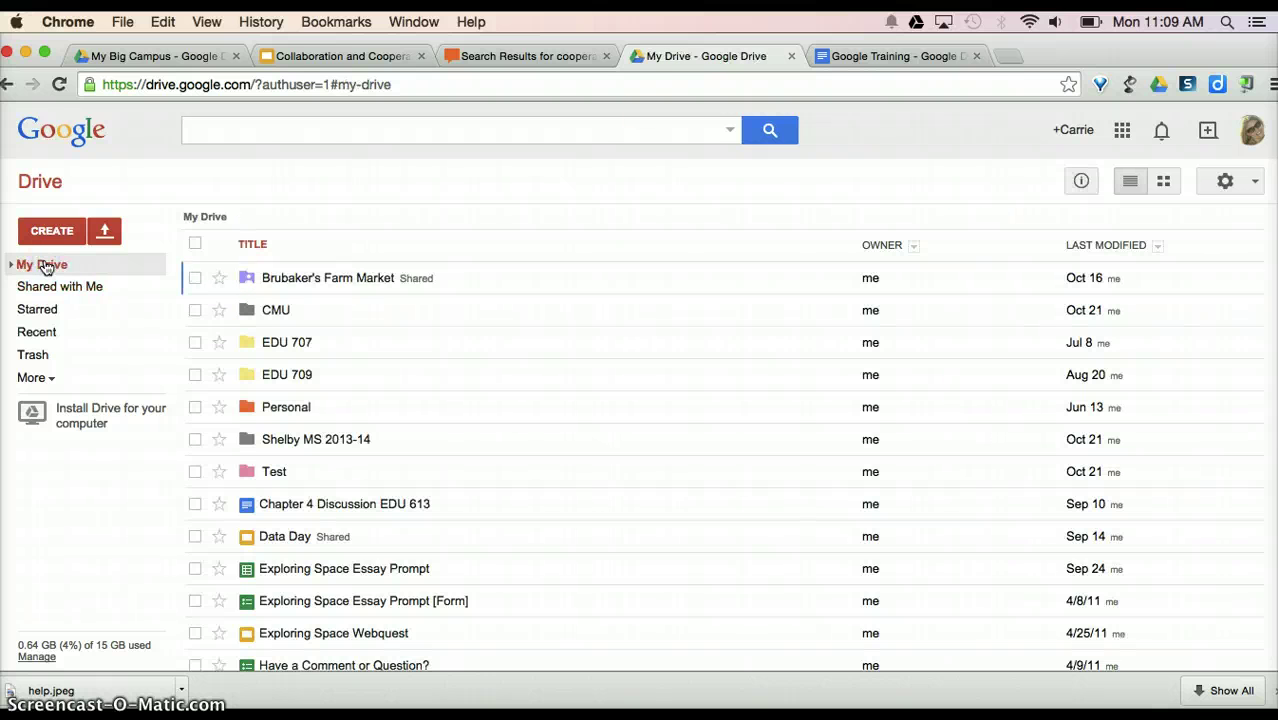
left_click(76, 292)
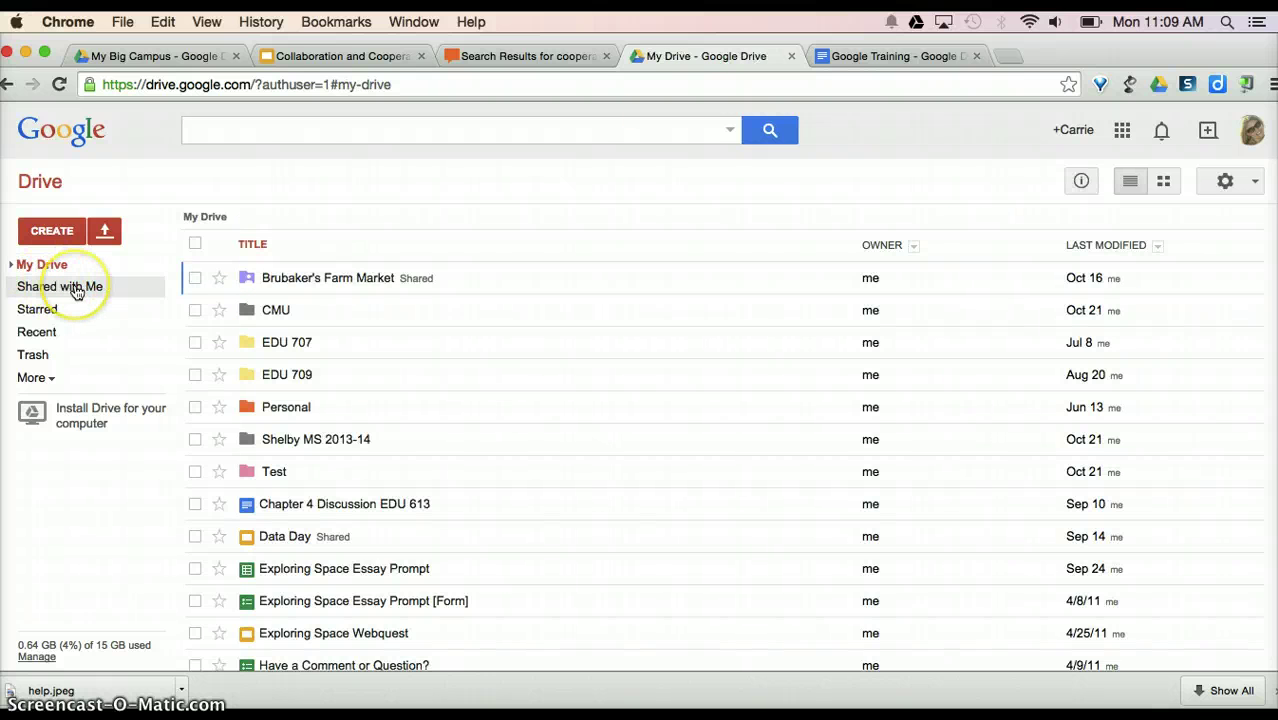
left_click(300, 254)
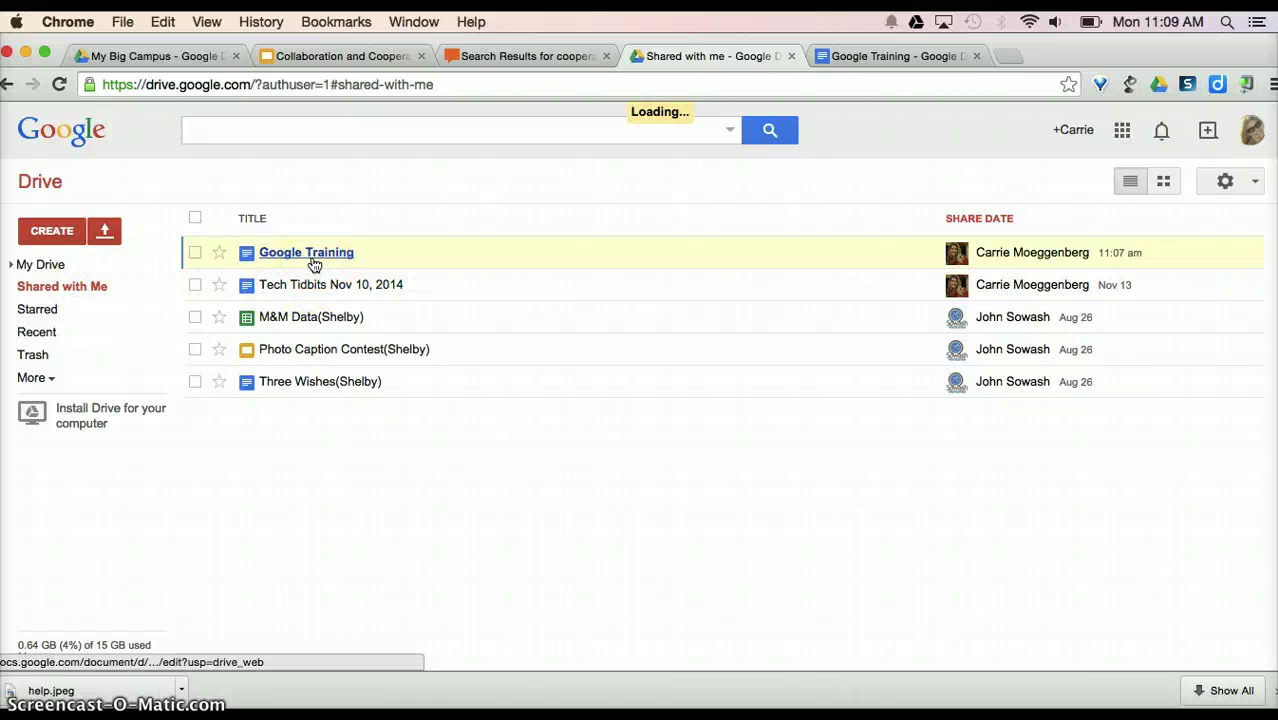
left_click(314, 262)
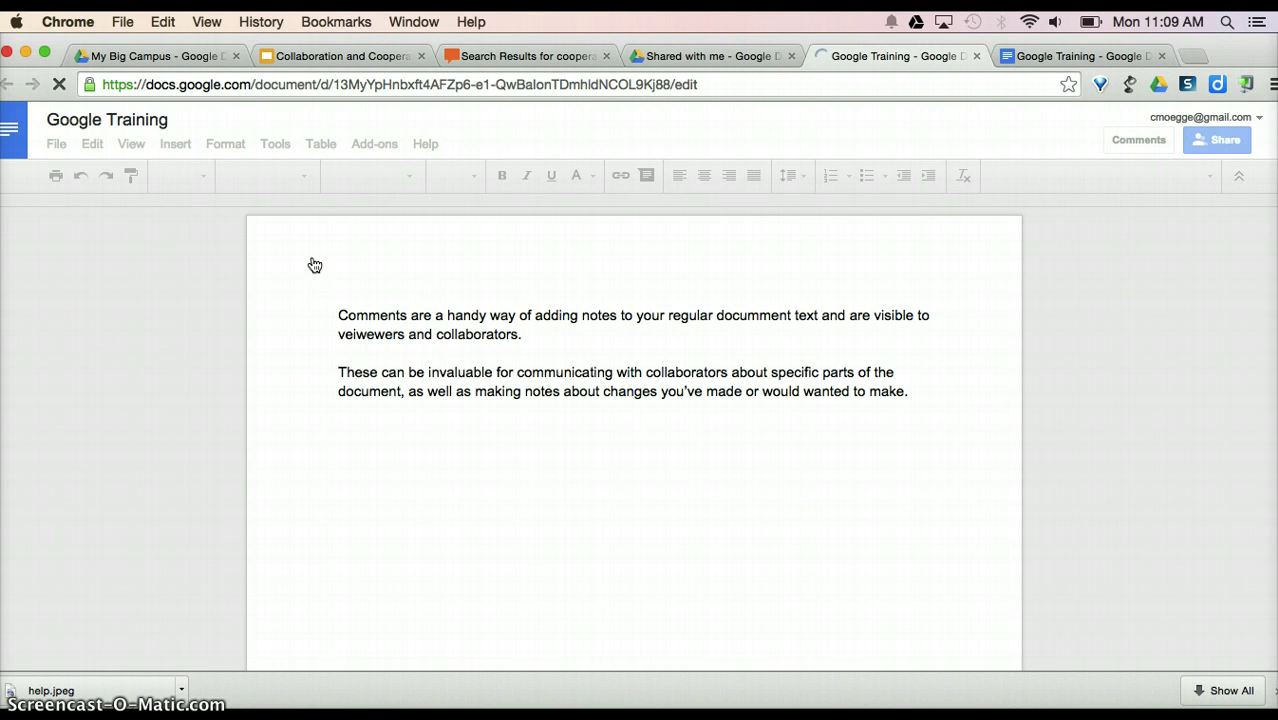
left_click(470, 477)
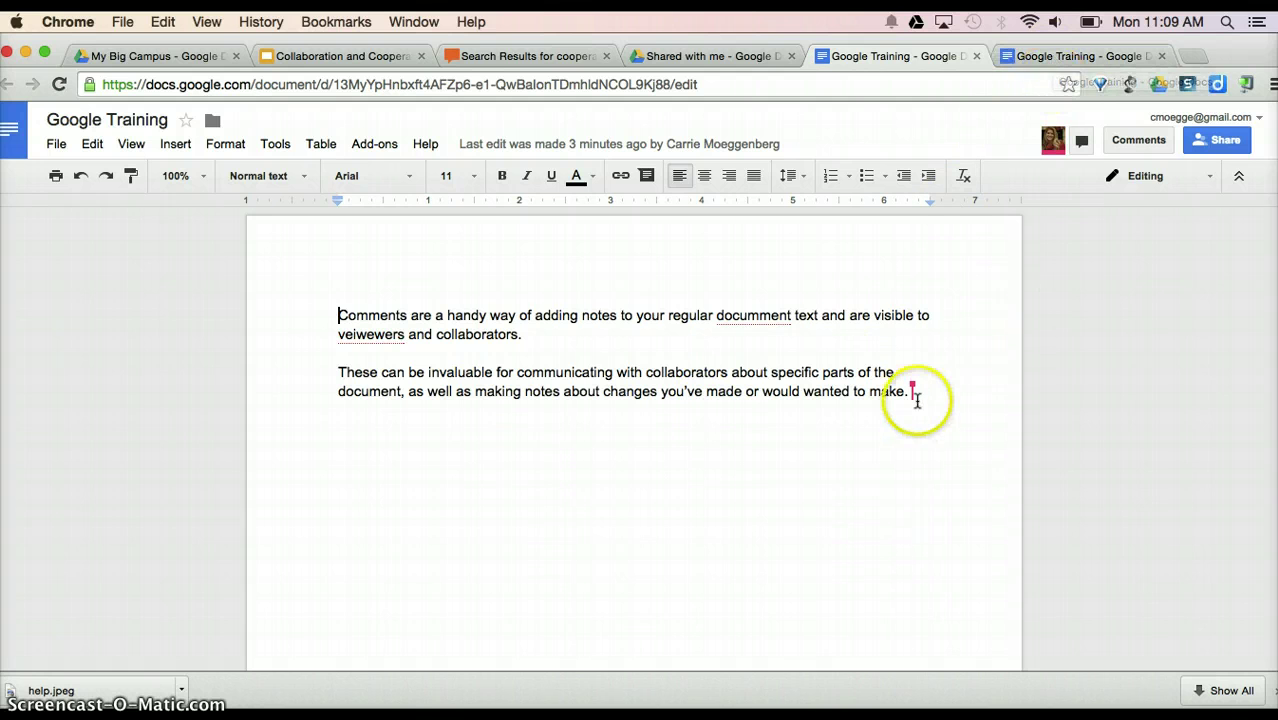
left_click(1052, 148)
left_click(1082, 143)
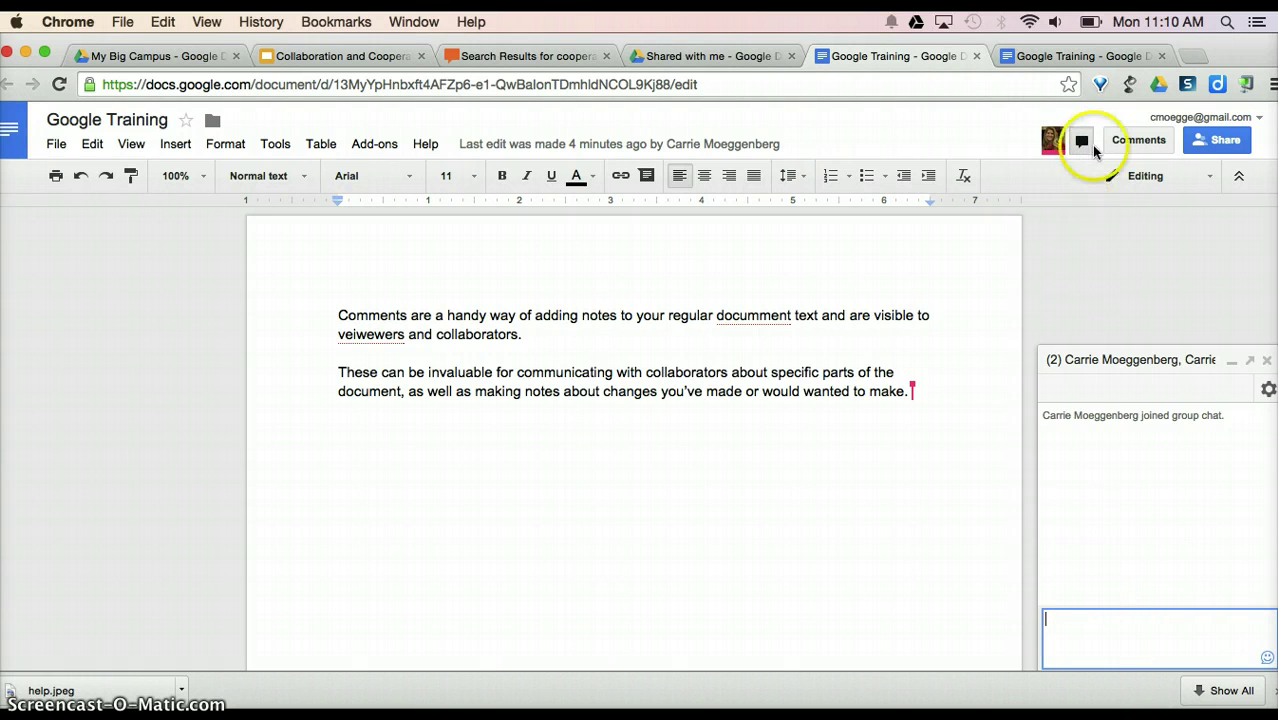
left_click(1267, 362)
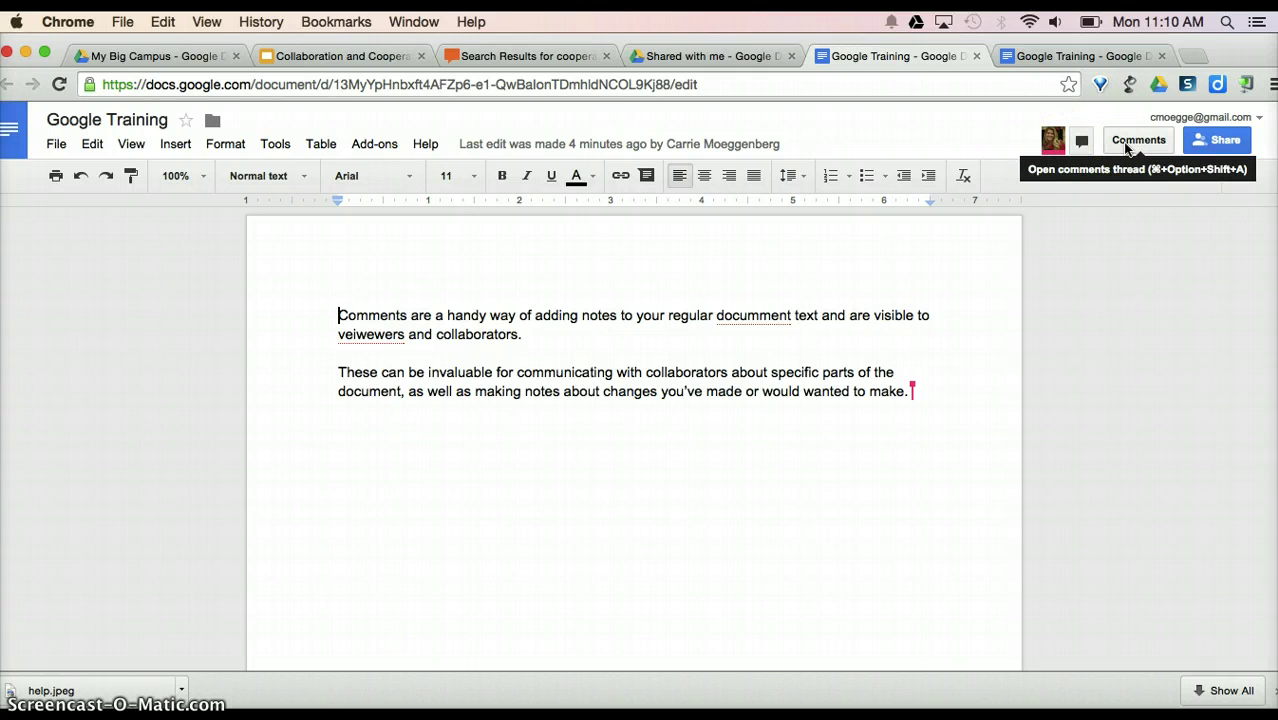
left_click(887, 472)
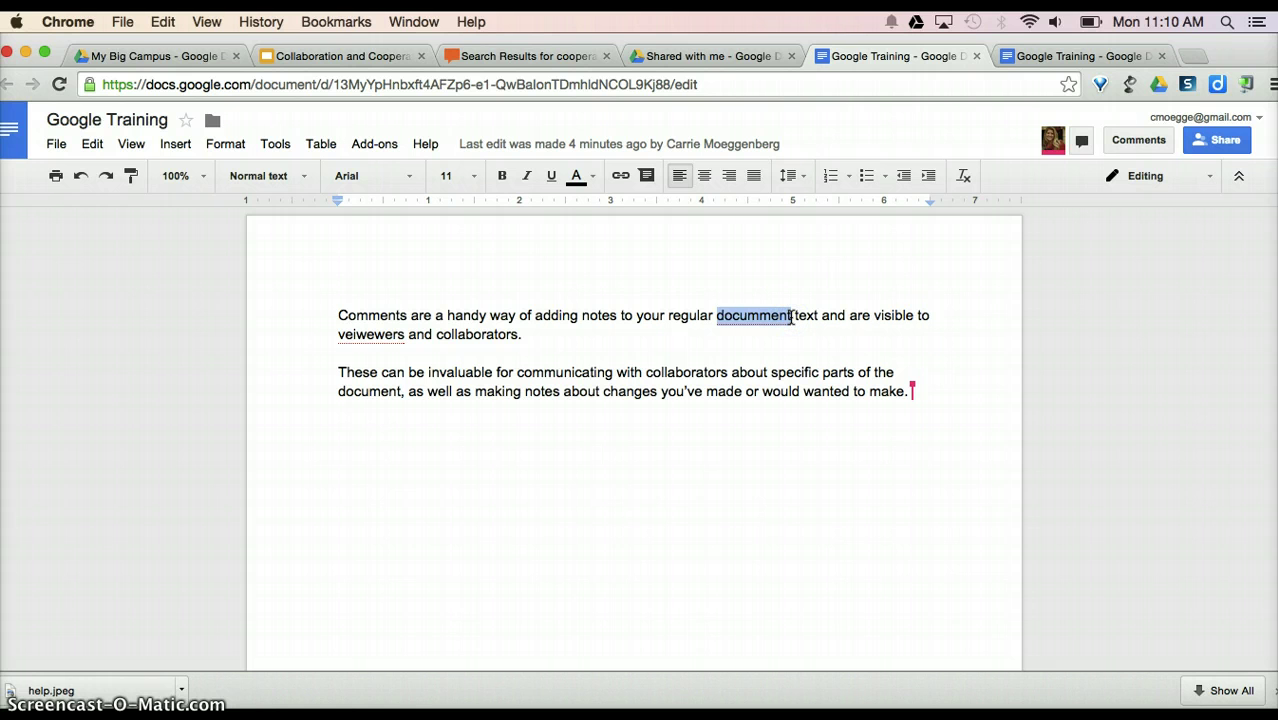
- Add a misspelled-word comment on the word 'document'
left_click(172, 148)
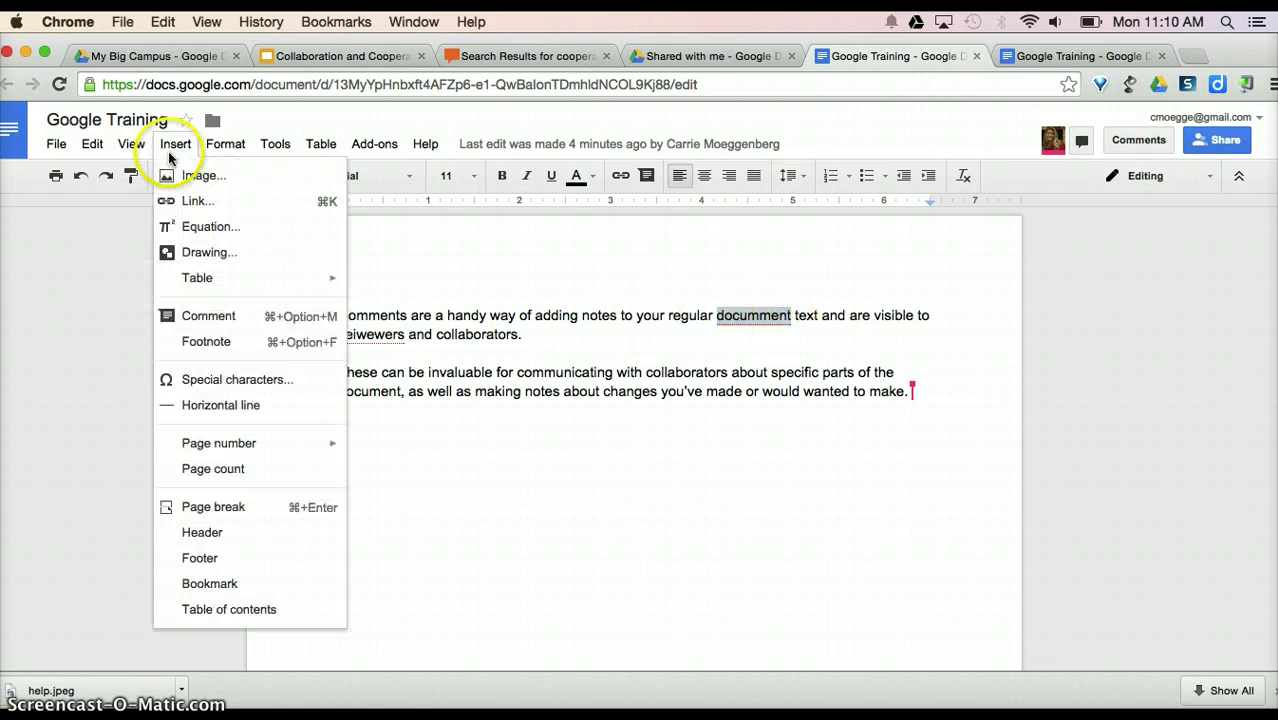
left_click(222, 316)
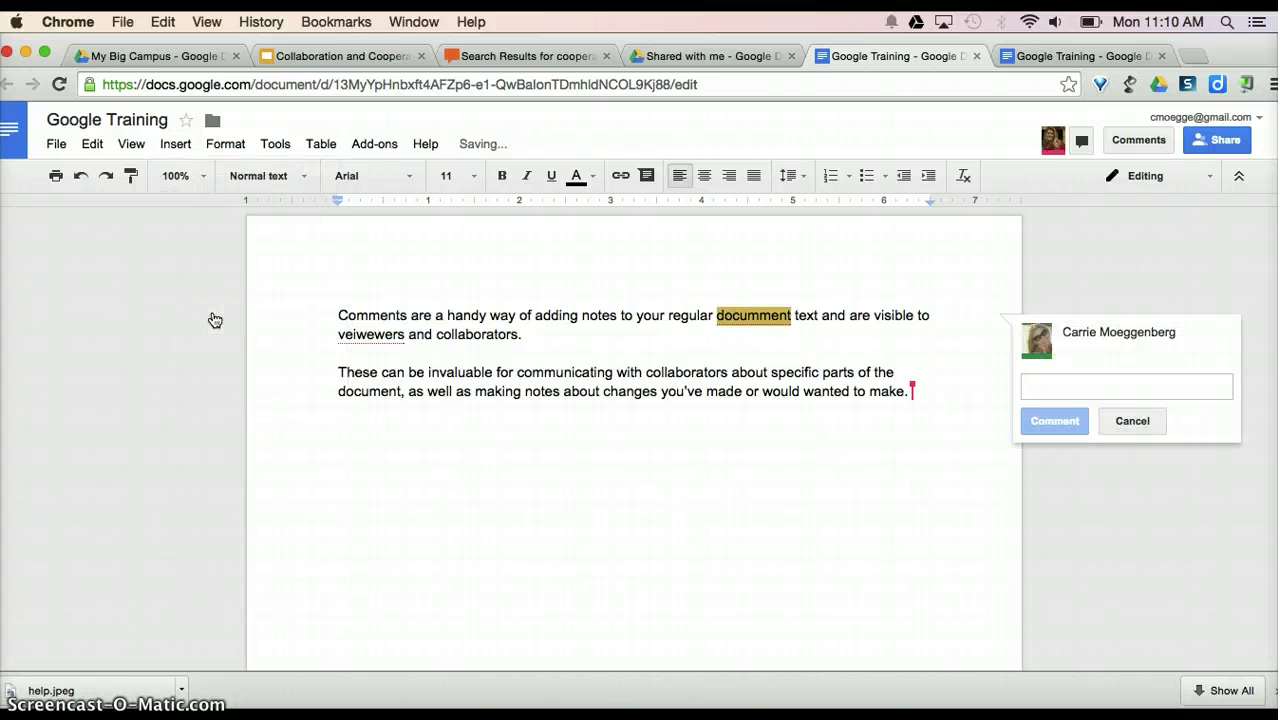
type("misspelled word")
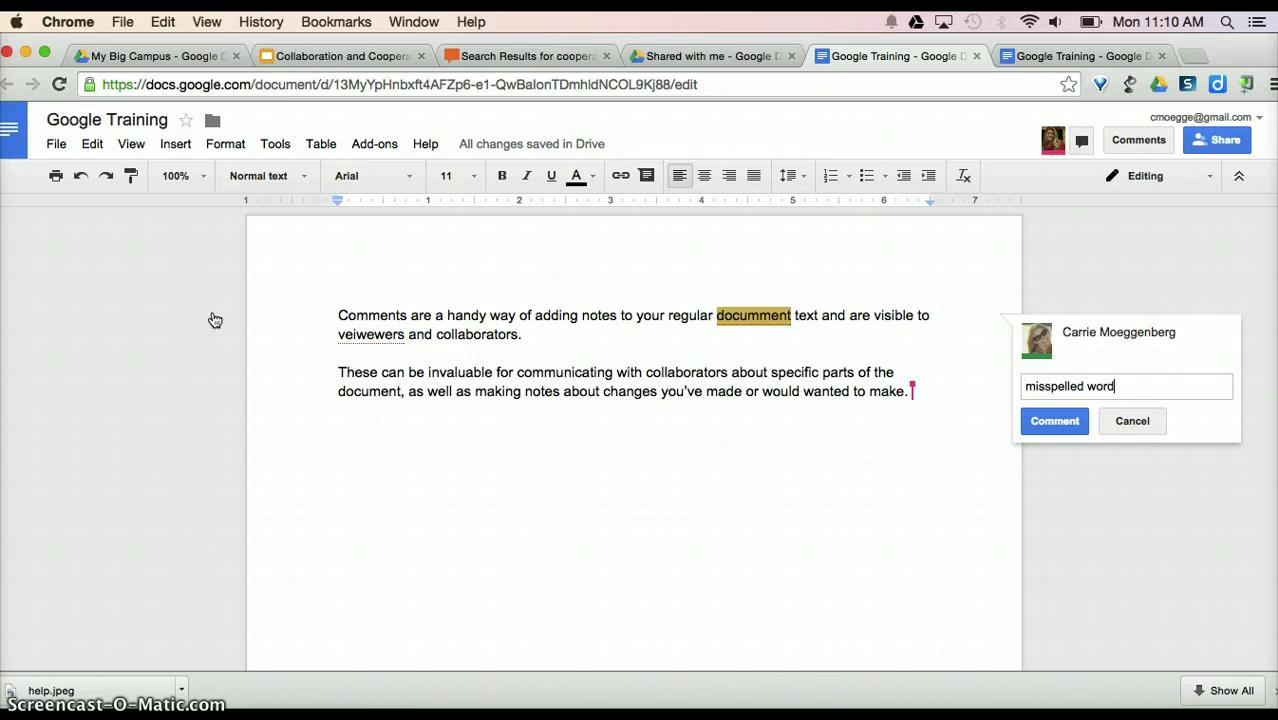
left_click(1052, 424)
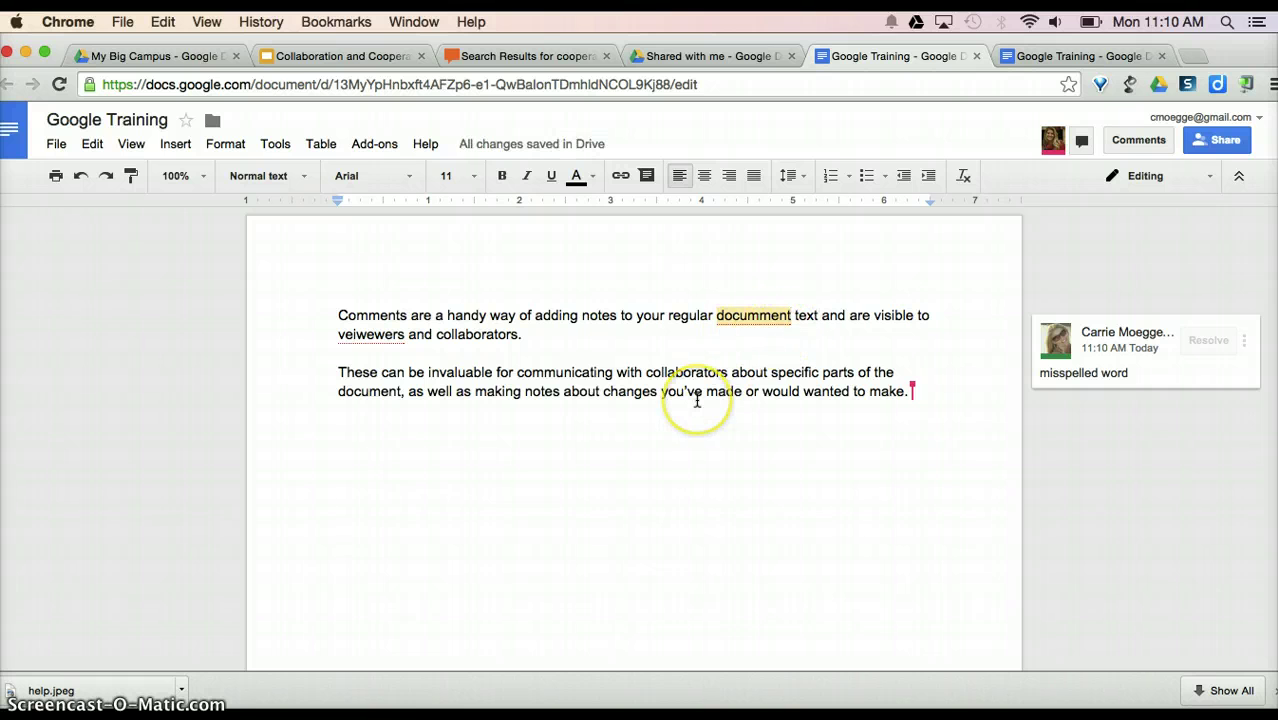
left_click(762, 316)
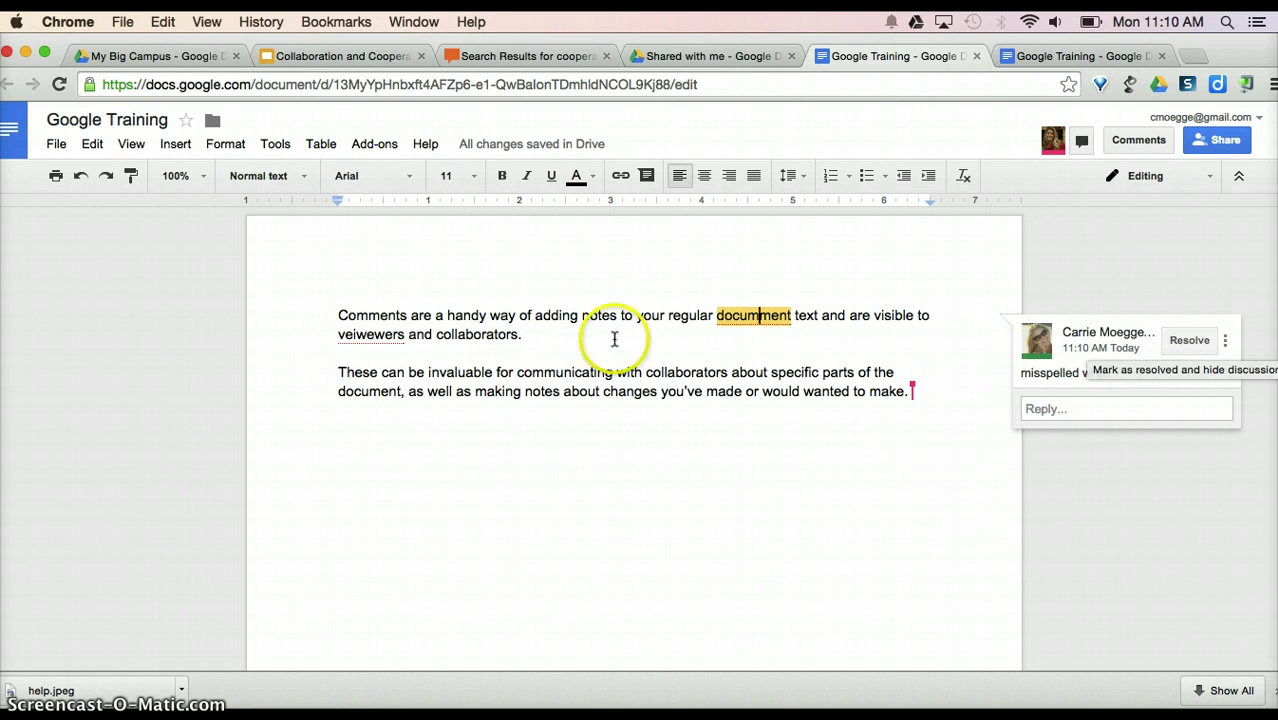
- Comment 'Misspelled word' on the word 'veiwewers'
left_click_drag(405, 334, 336, 333)
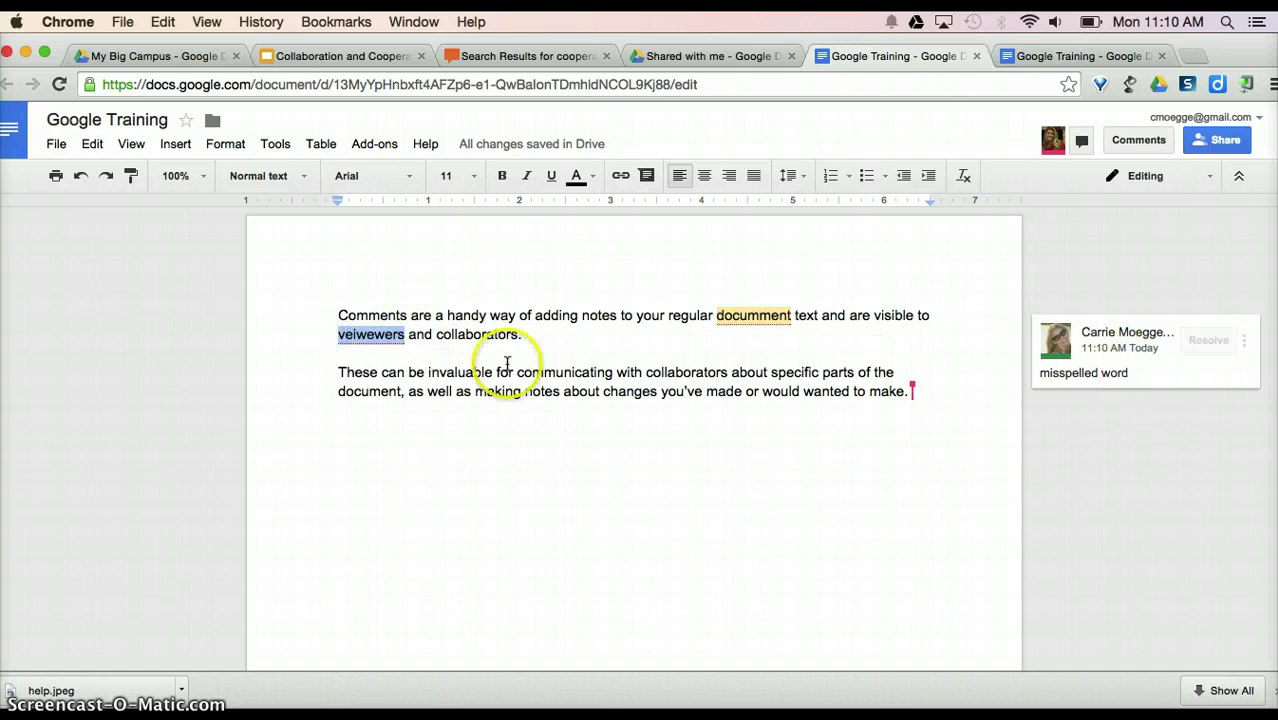
left_click(175, 143)
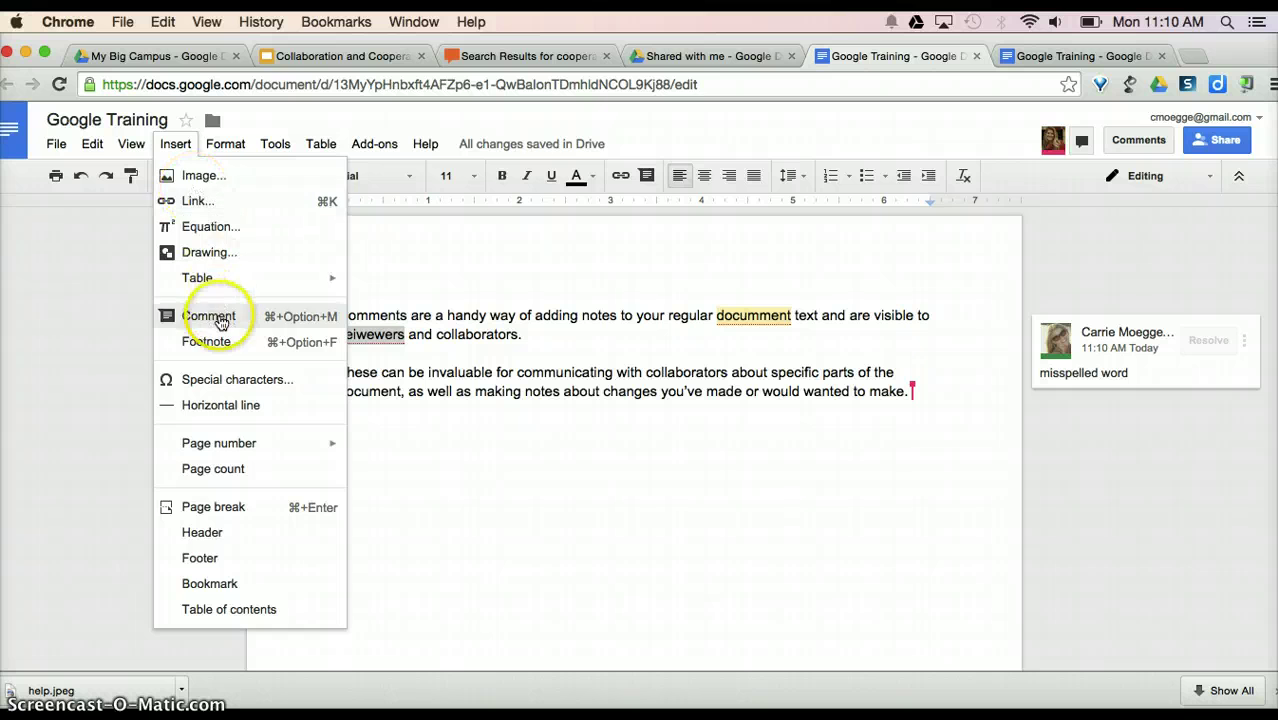
left_click(318, 316)
type("Mis")
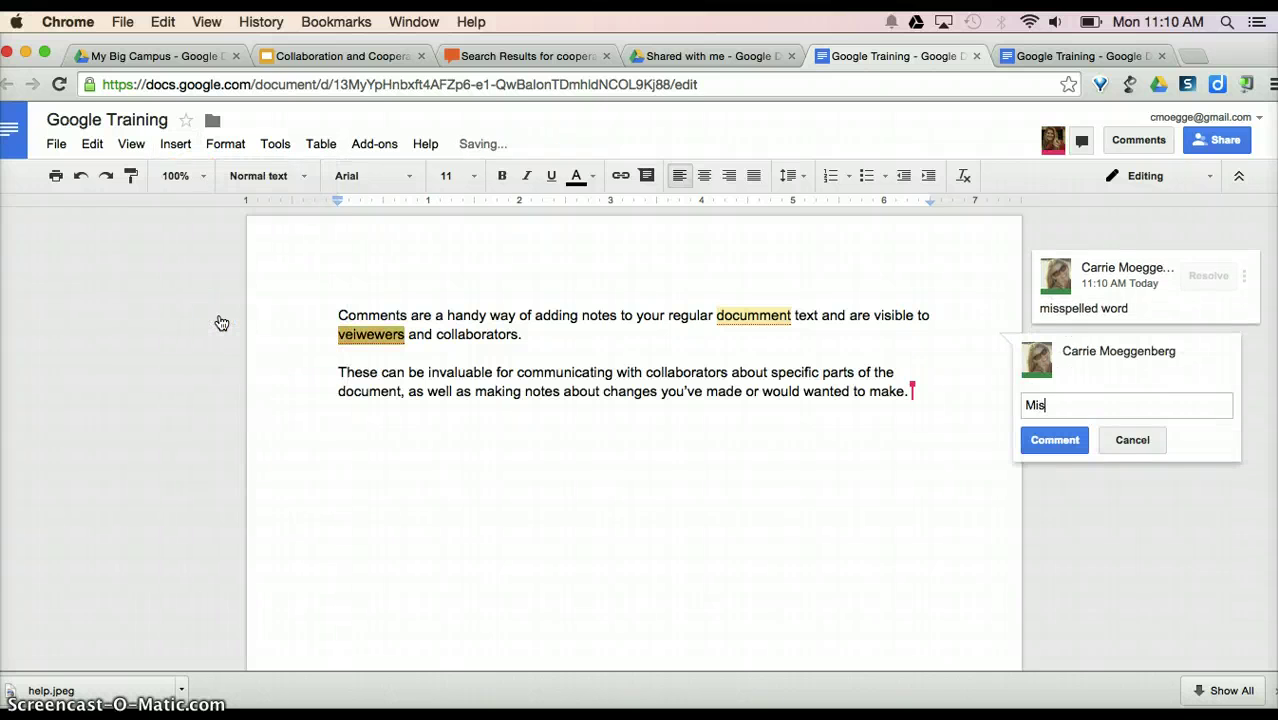
type("spe")
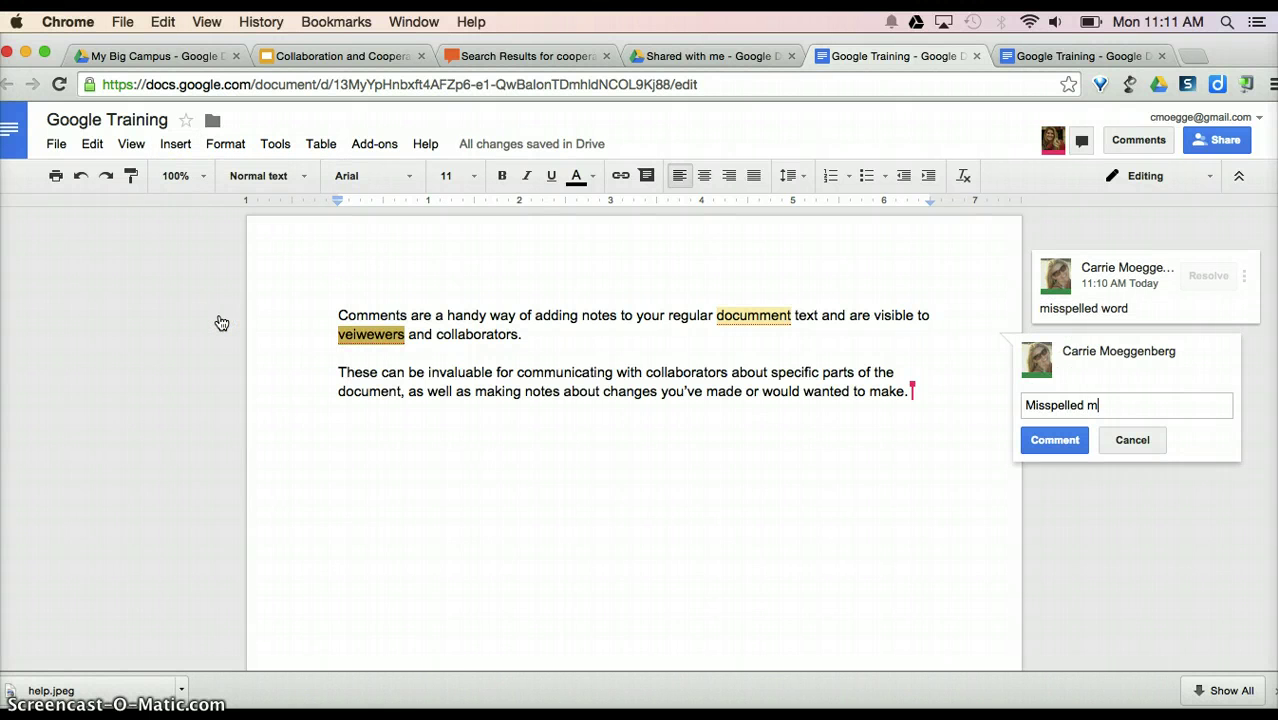
type("lled word")
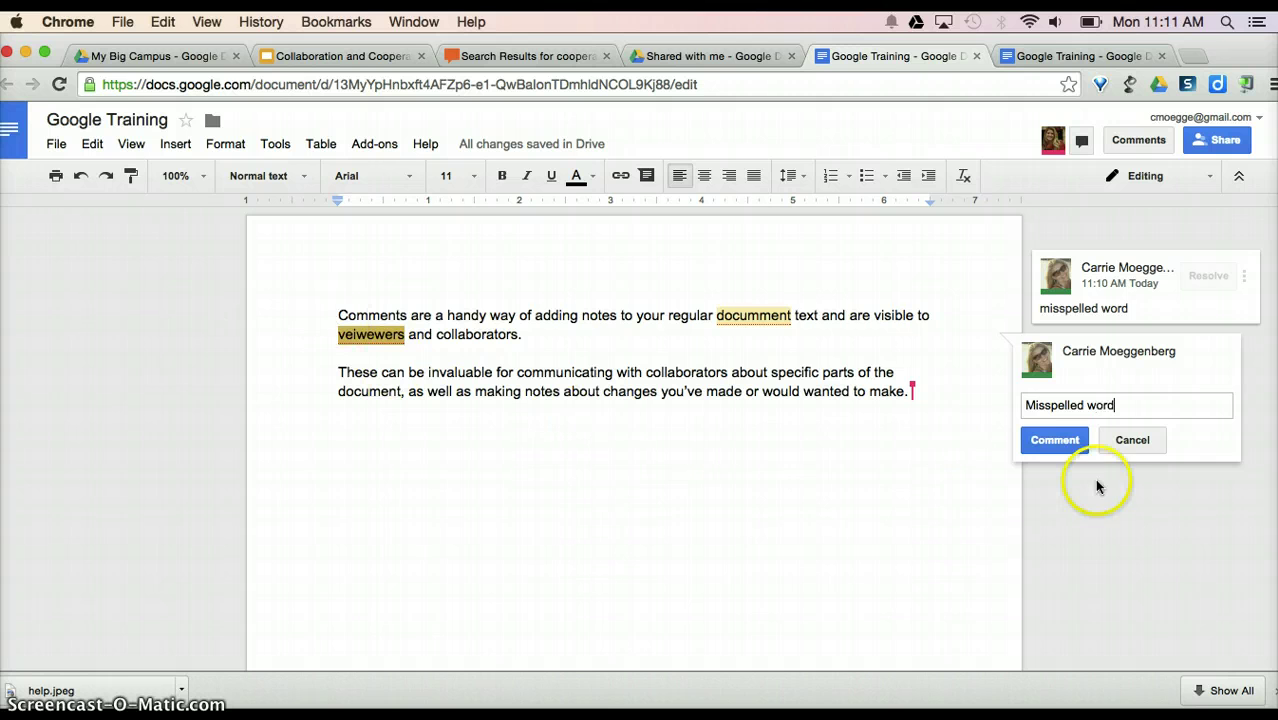
left_click(1040, 440)
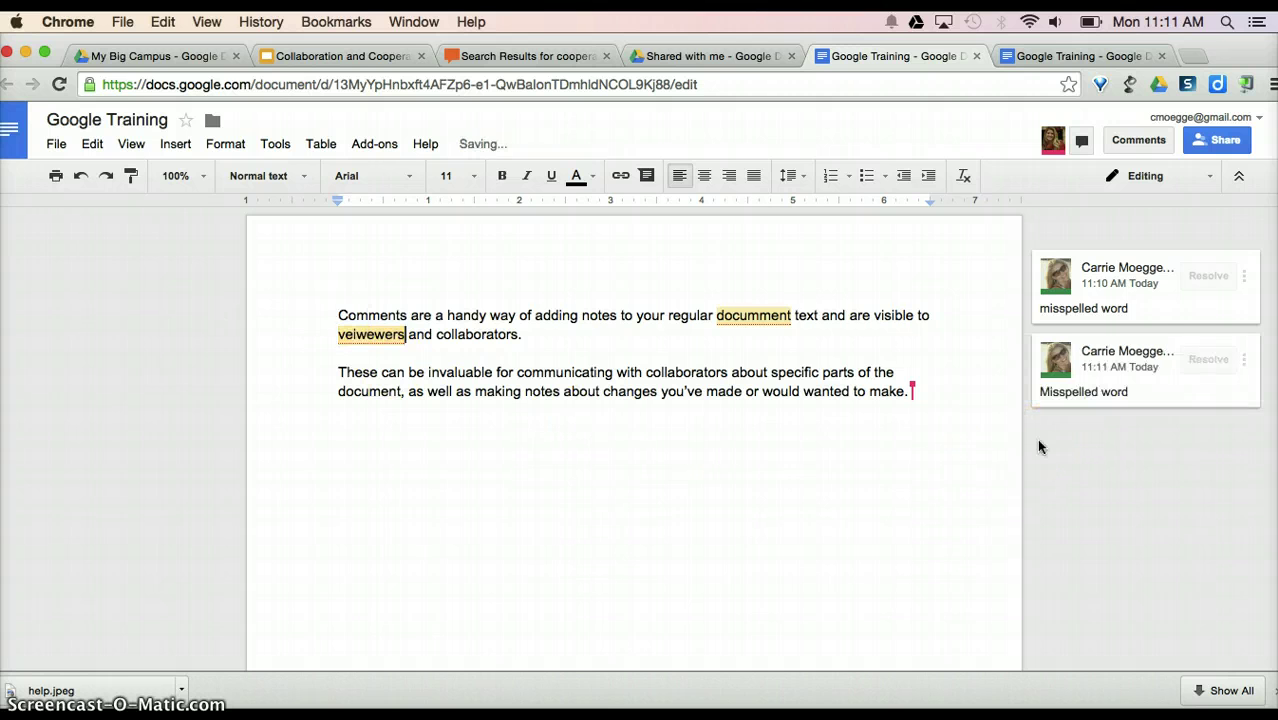
left_click(697, 440)
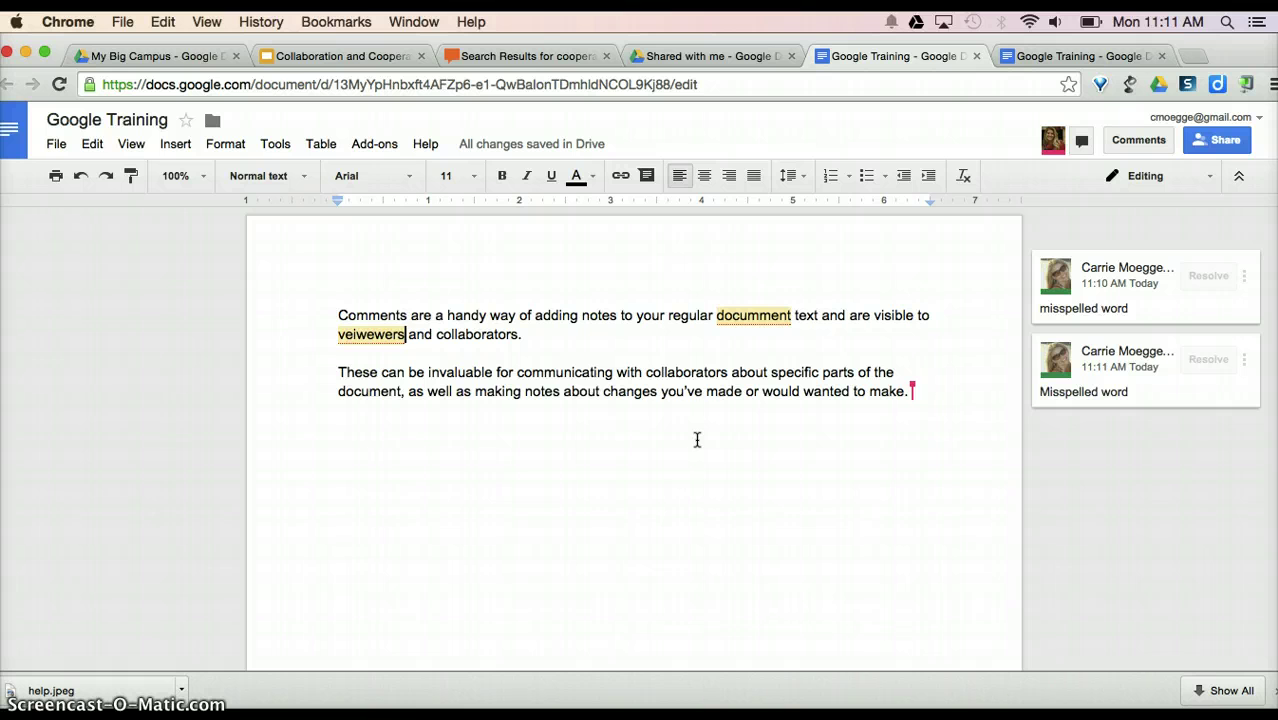
- Comment 'fix' on the phrase 'would wanted to'
left_click(762, 392)
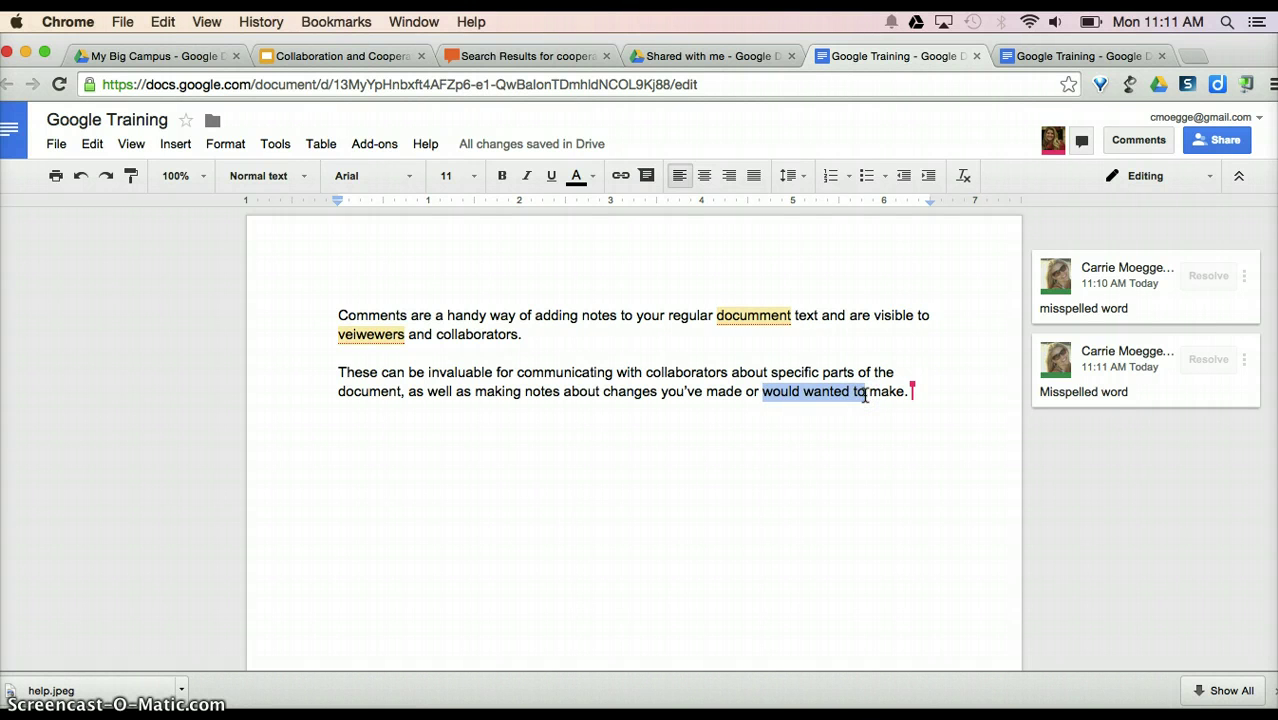
left_click(181, 150)
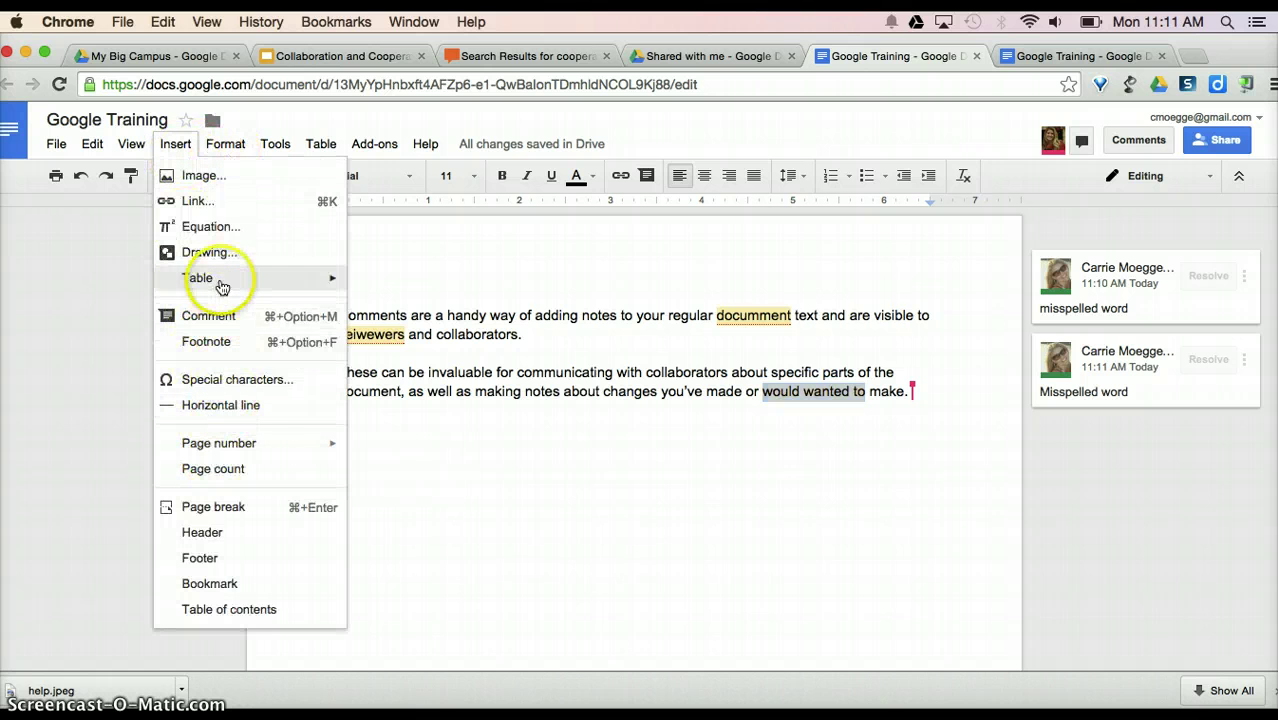
left_click(222, 326)
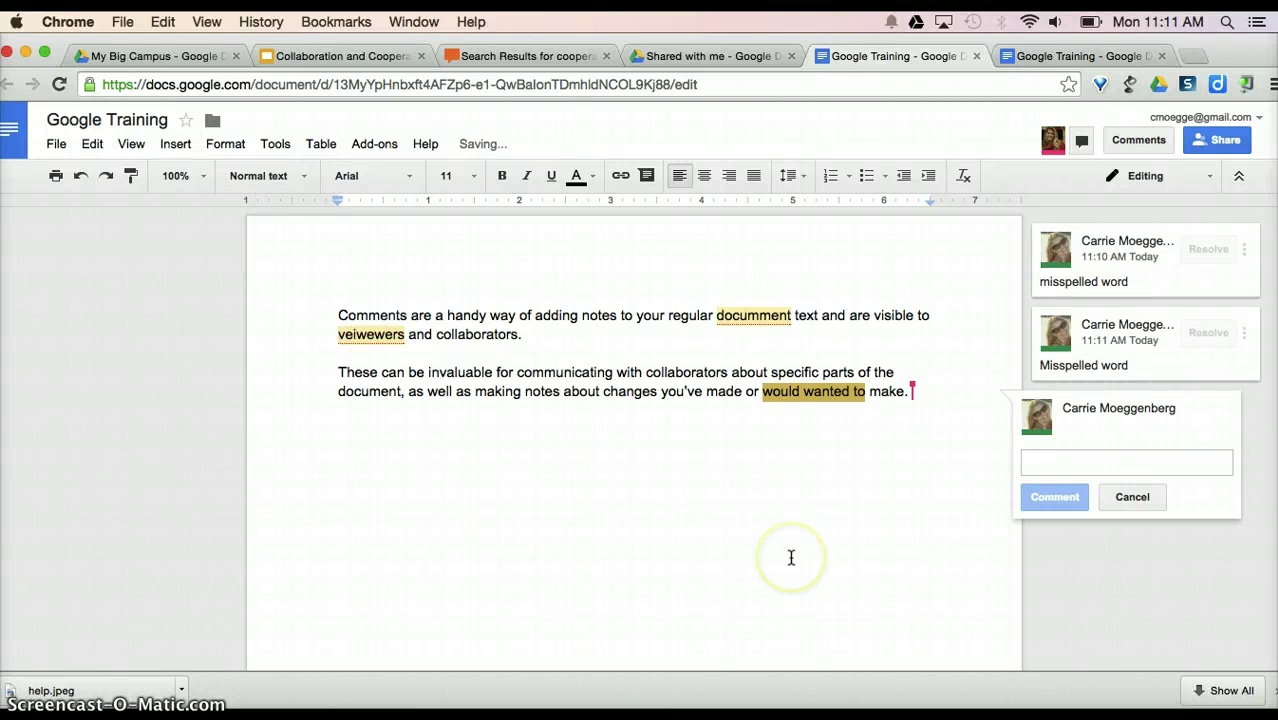
type("fix")
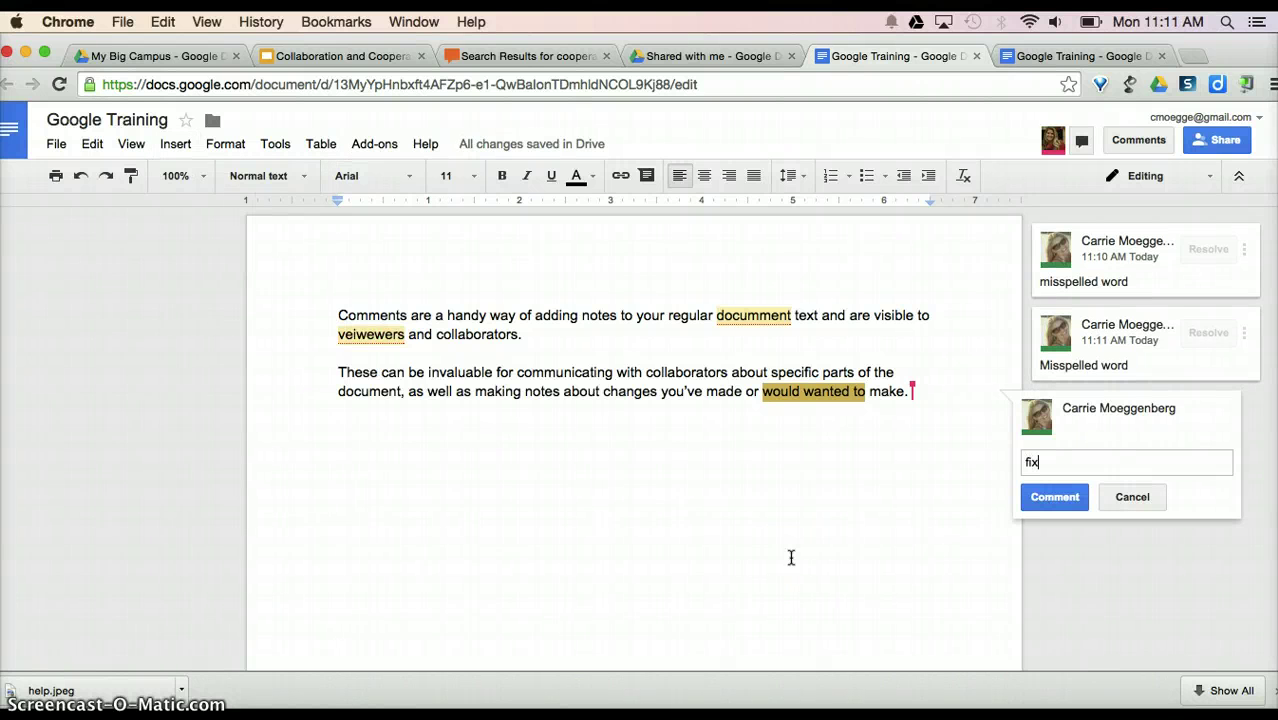
left_click(1066, 494)
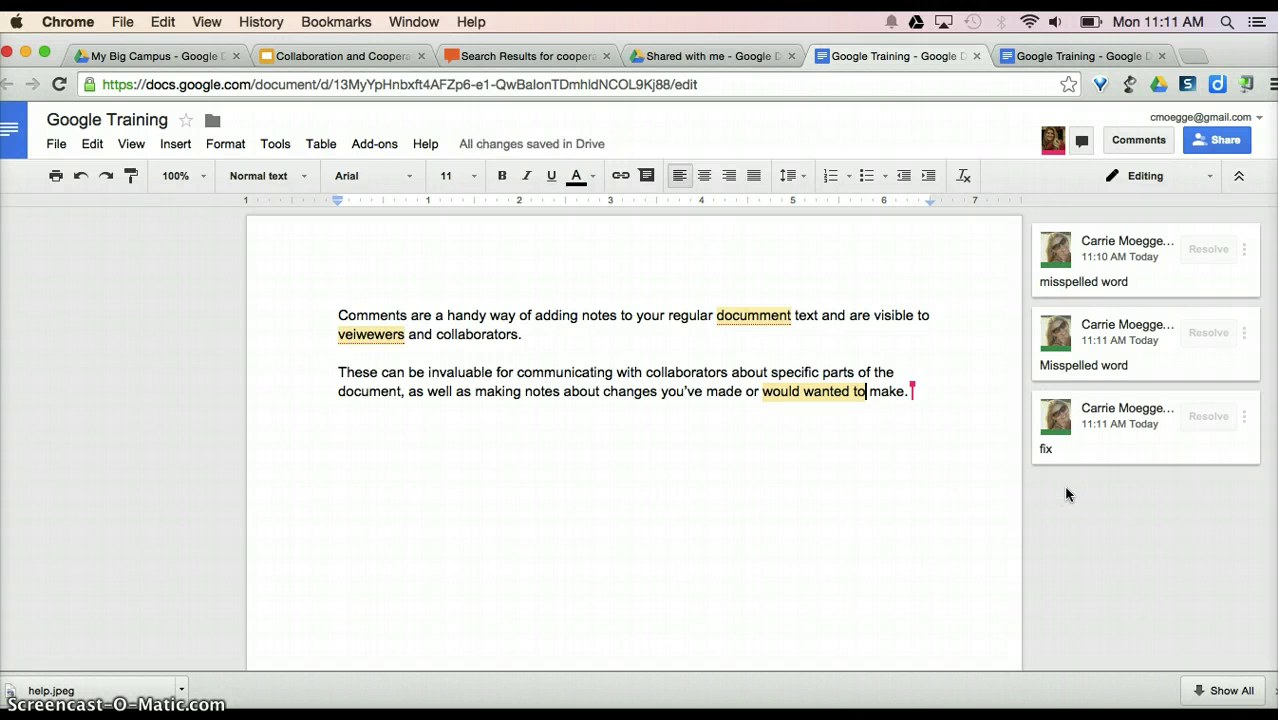
- Switch to the second account's Google Training tab and review the three comments
left_click(1062, 60)
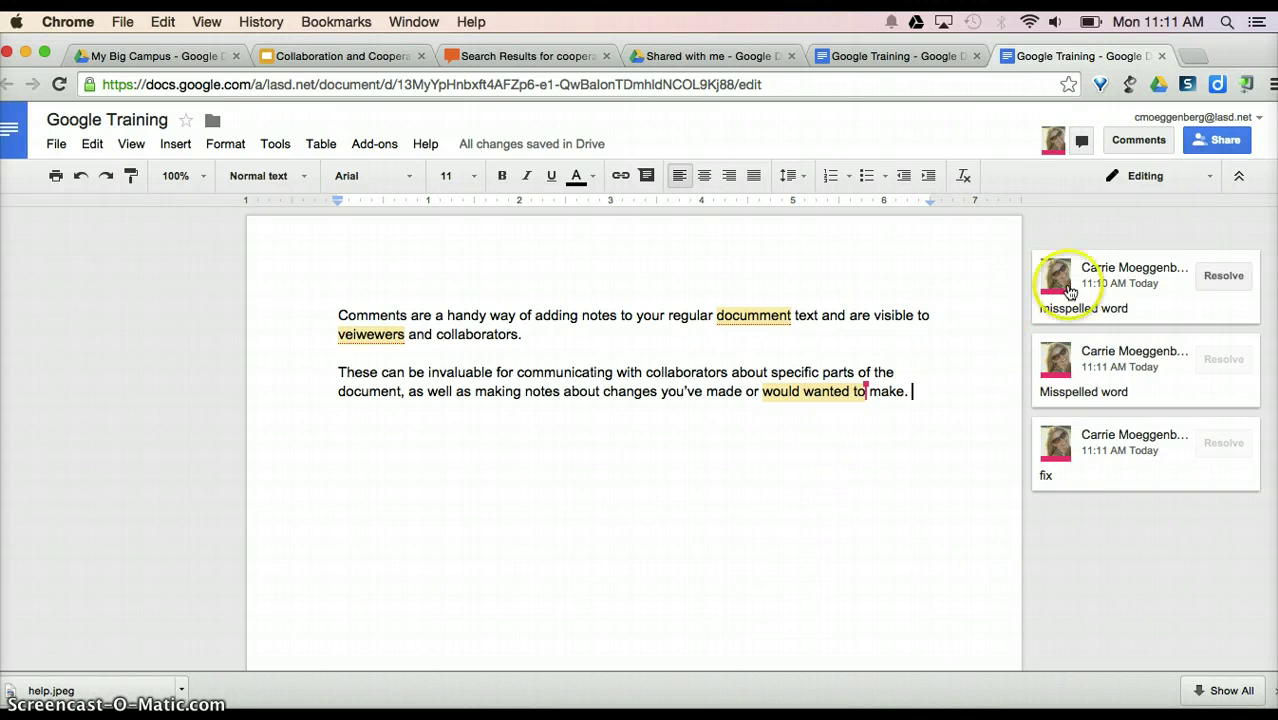
left_click(748, 316)
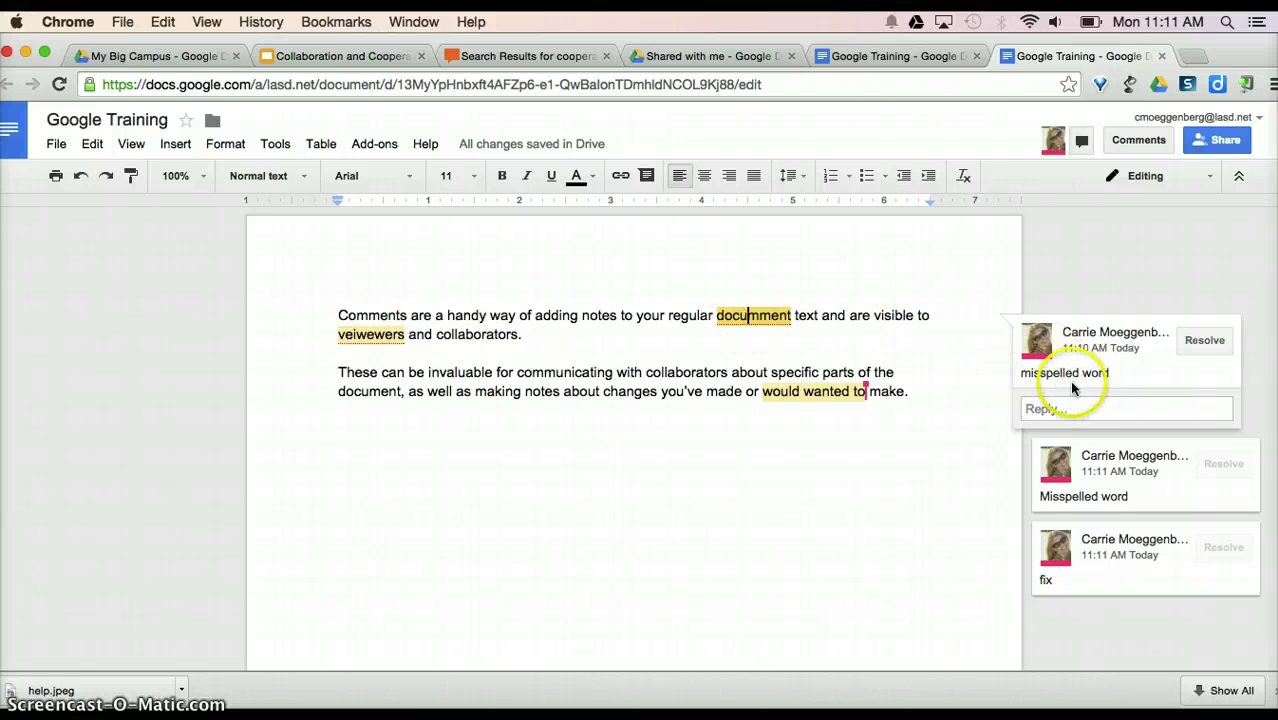
left_click(372, 334)
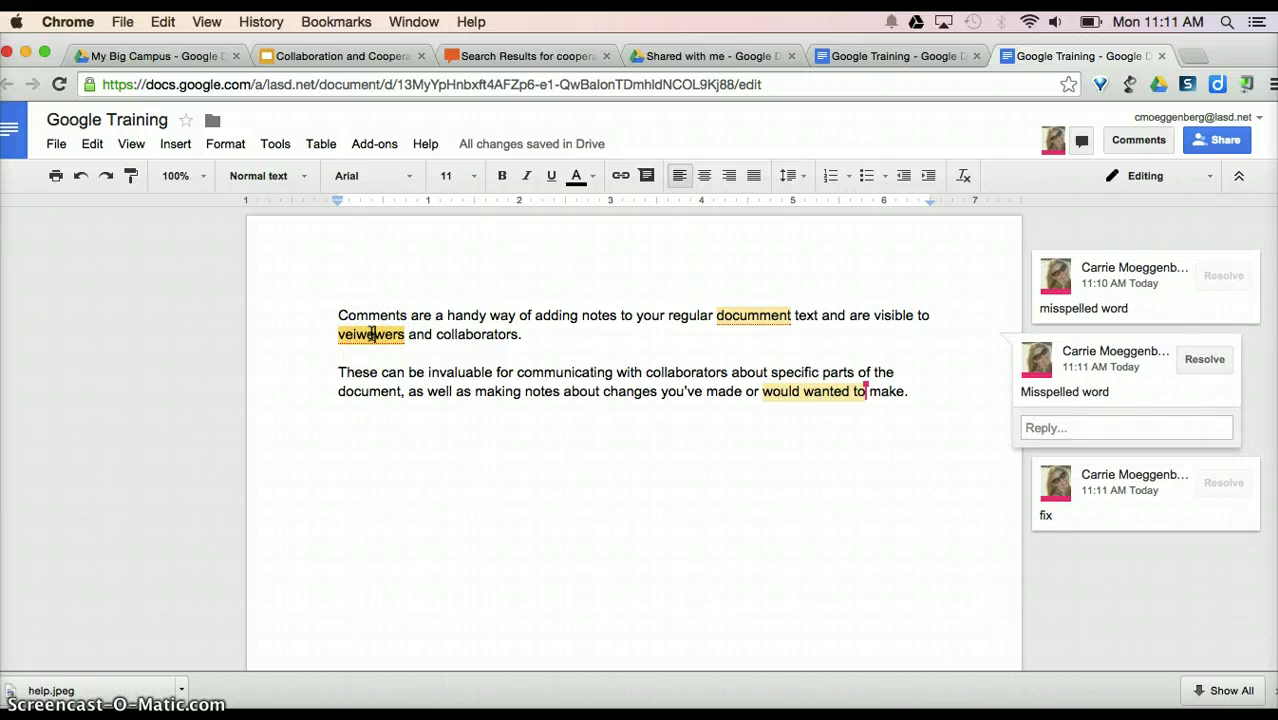
left_click(755, 315)
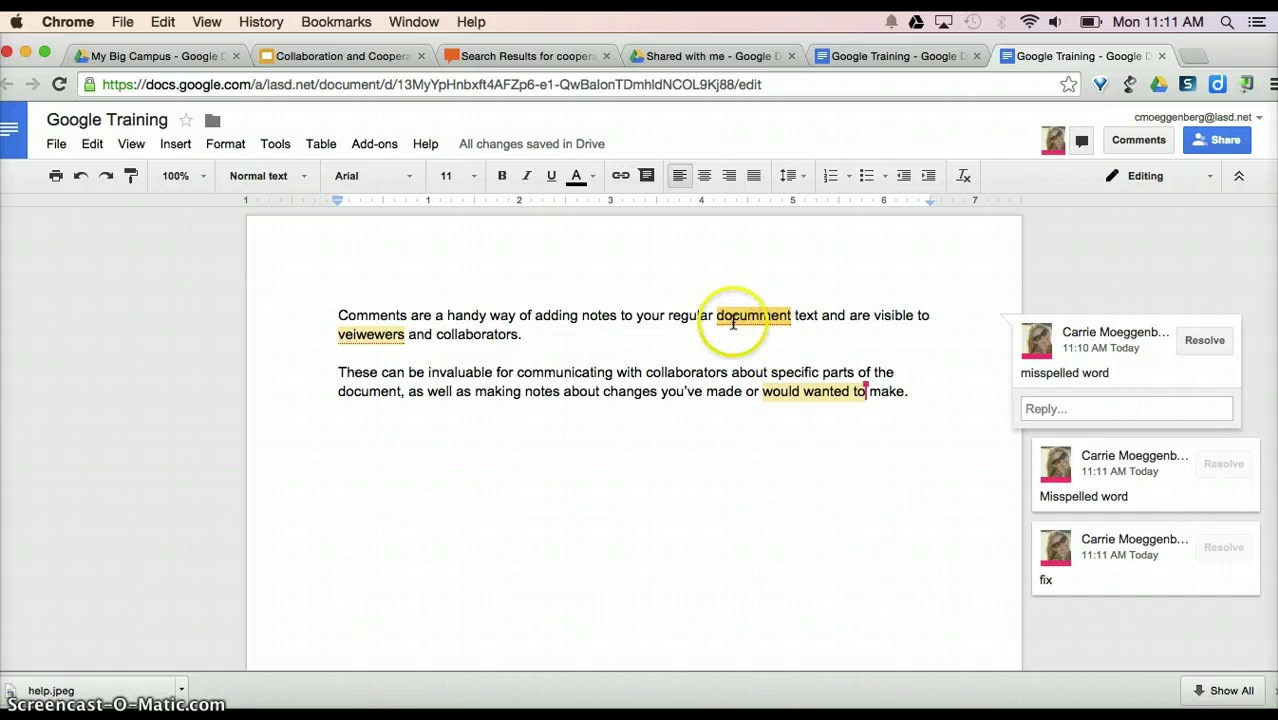
- Correct 'documment' to 'document' and 'veiwewers' to 'viewers', resolving both misspelling comments
right_click(761, 315)
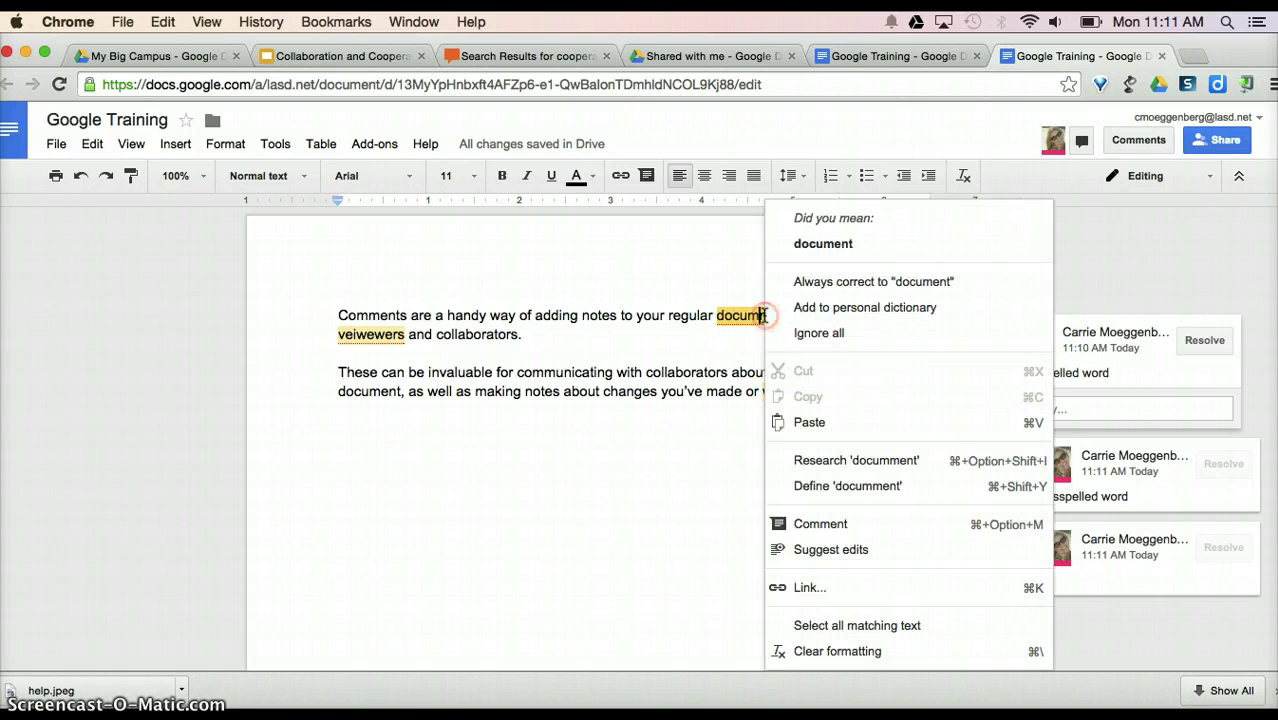
left_click(822, 244)
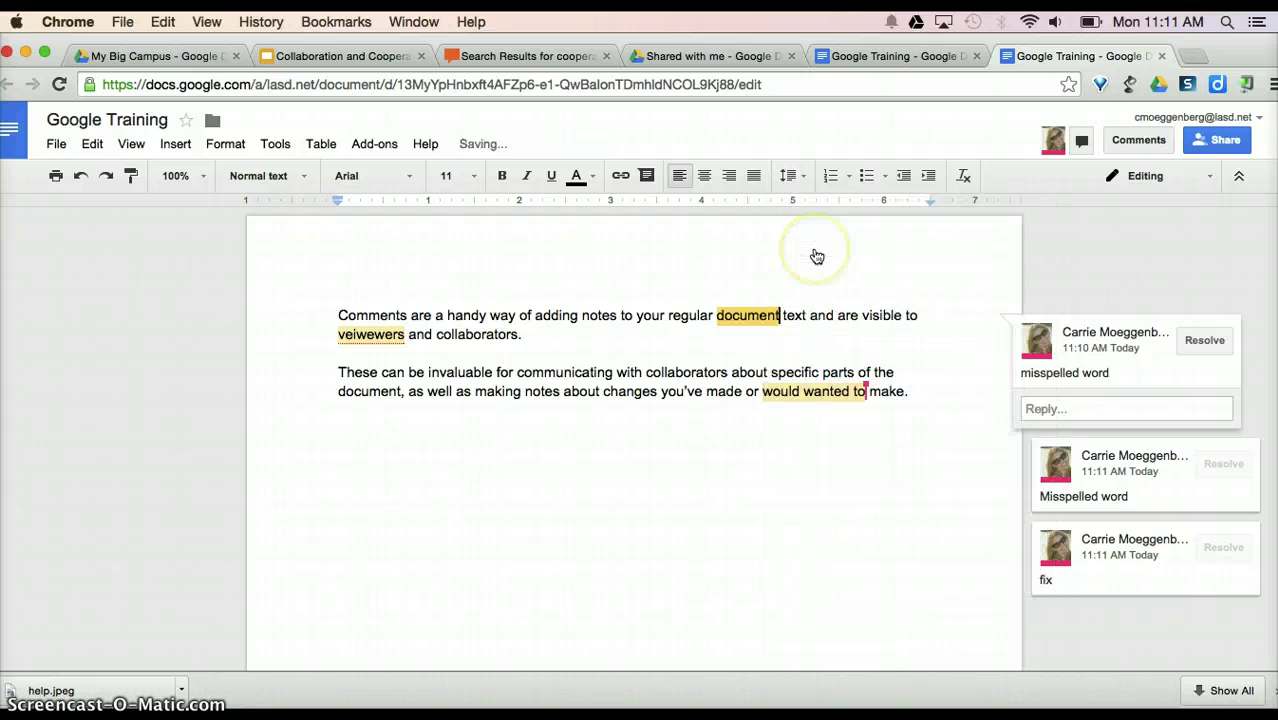
left_click(1205, 341)
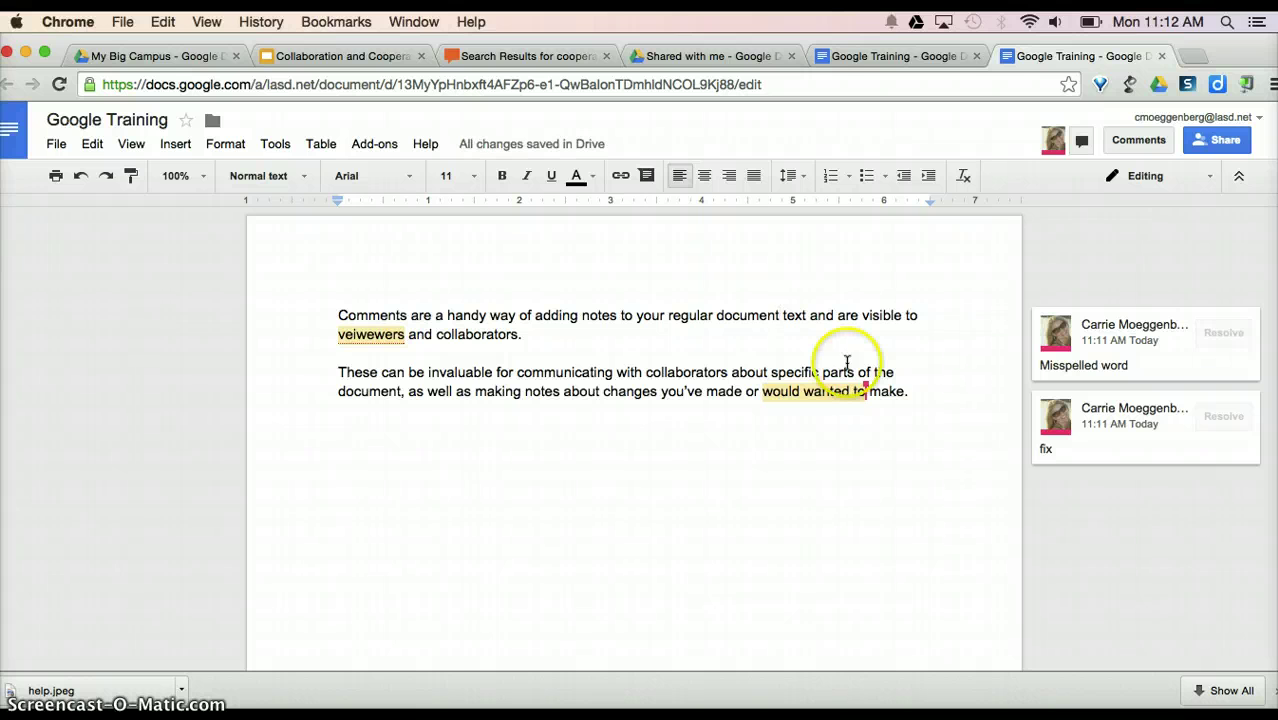
left_click(367, 334)
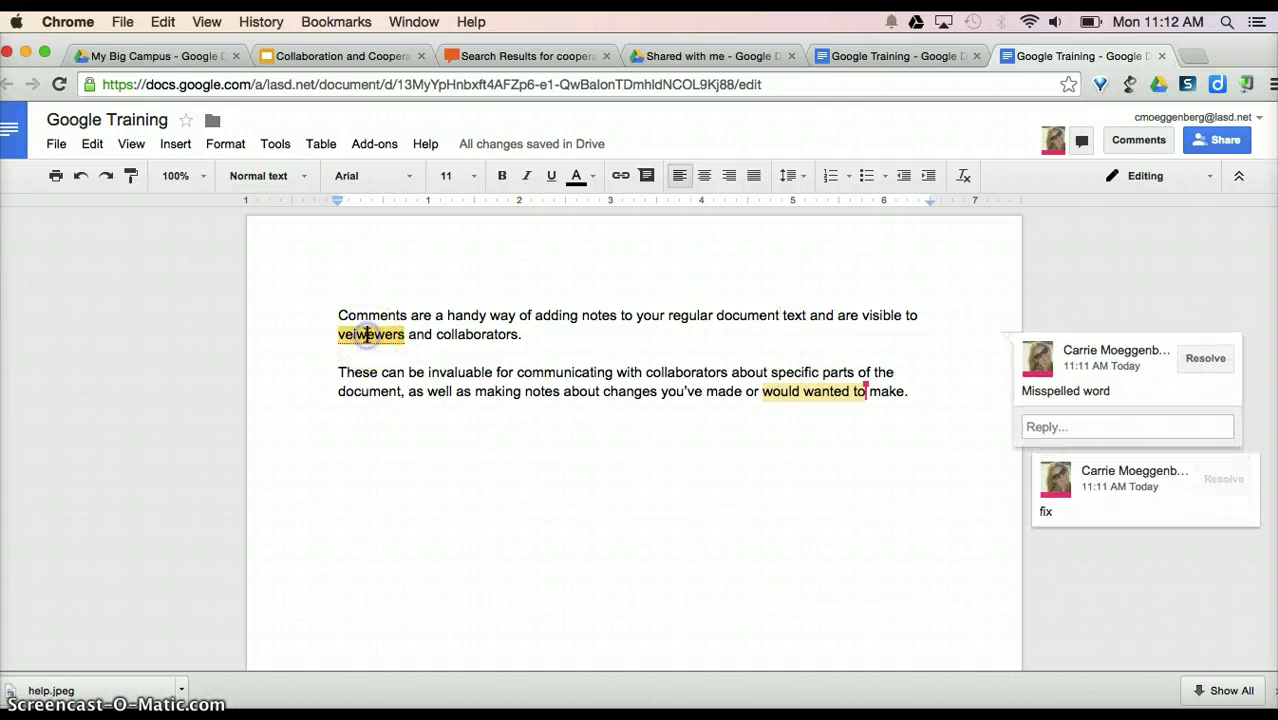
right_click(367, 334)
left_click(418, 246)
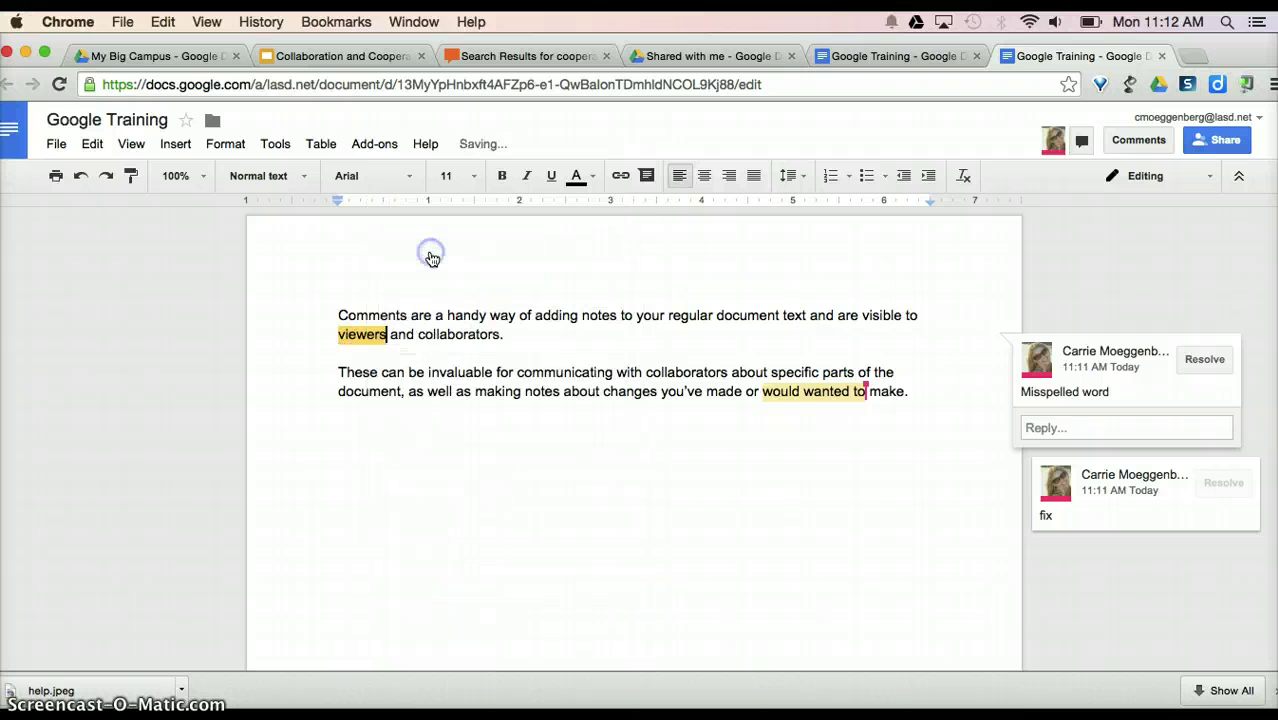
left_click(1201, 362)
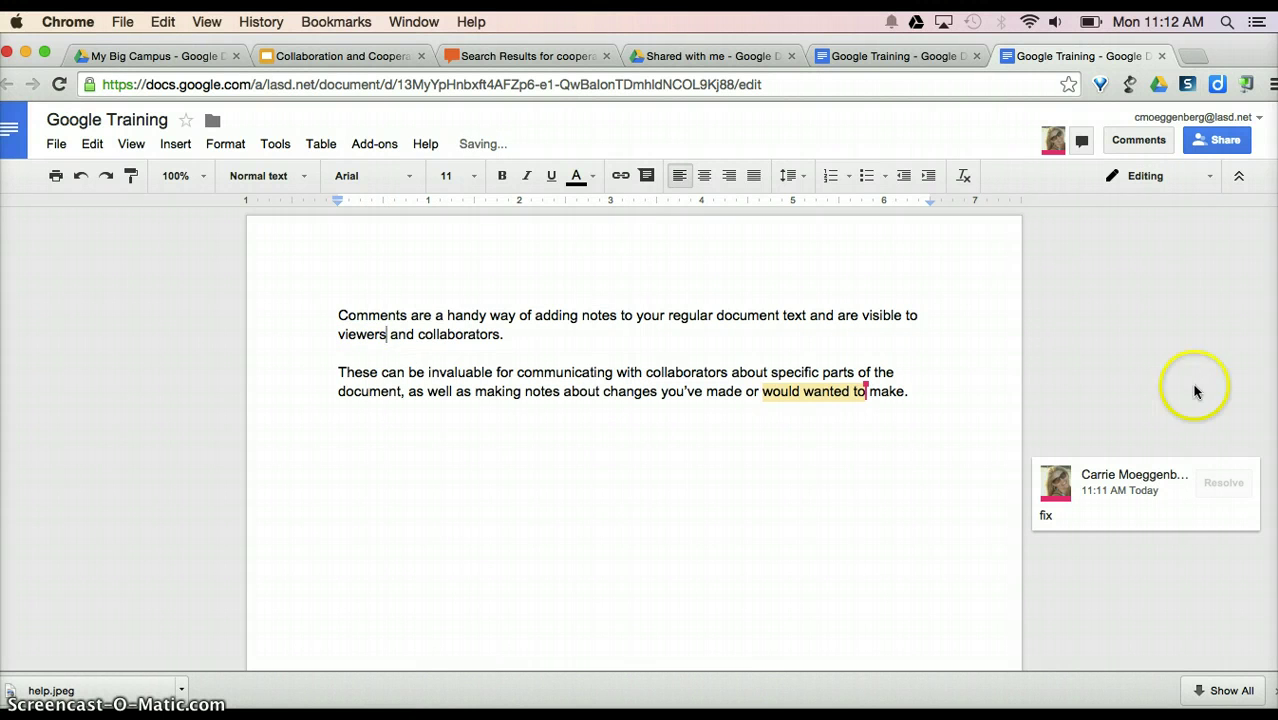
- Change 'wanted' to 'want' and resolve the 'fix' comment
left_click(853, 394)
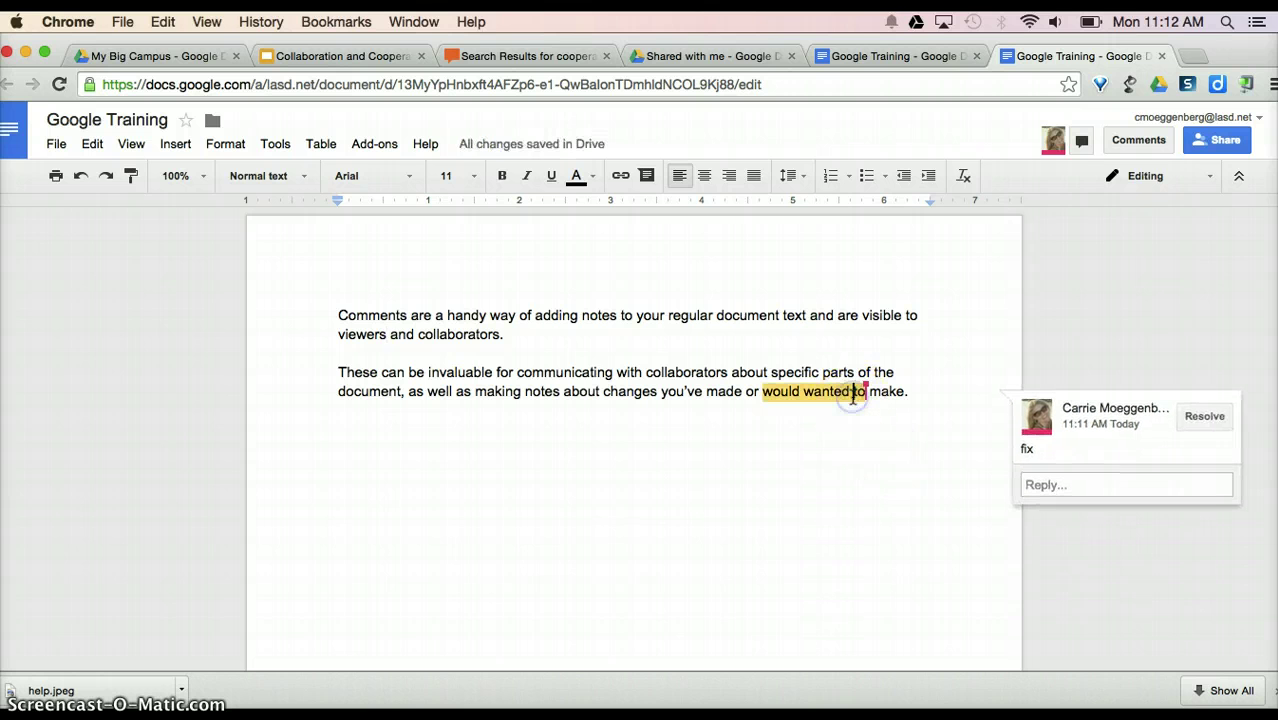
key("BackSpace")
key("BackSpace")
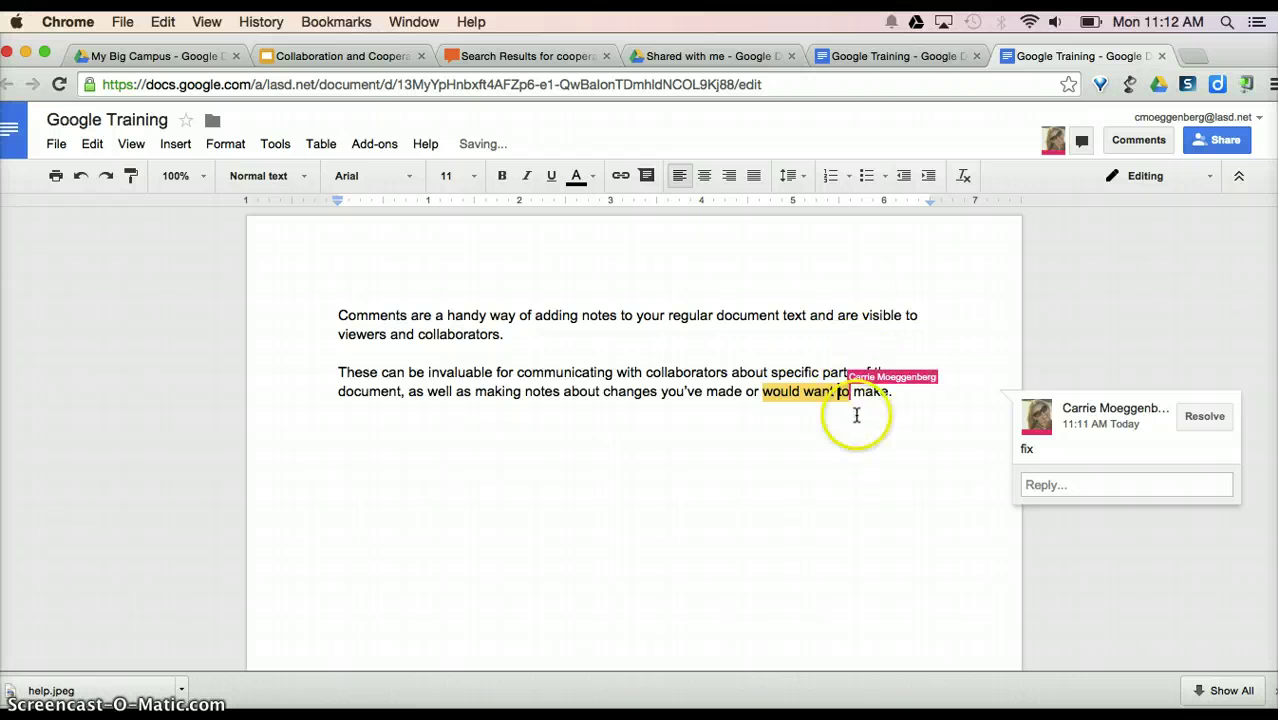
left_click(853, 425)
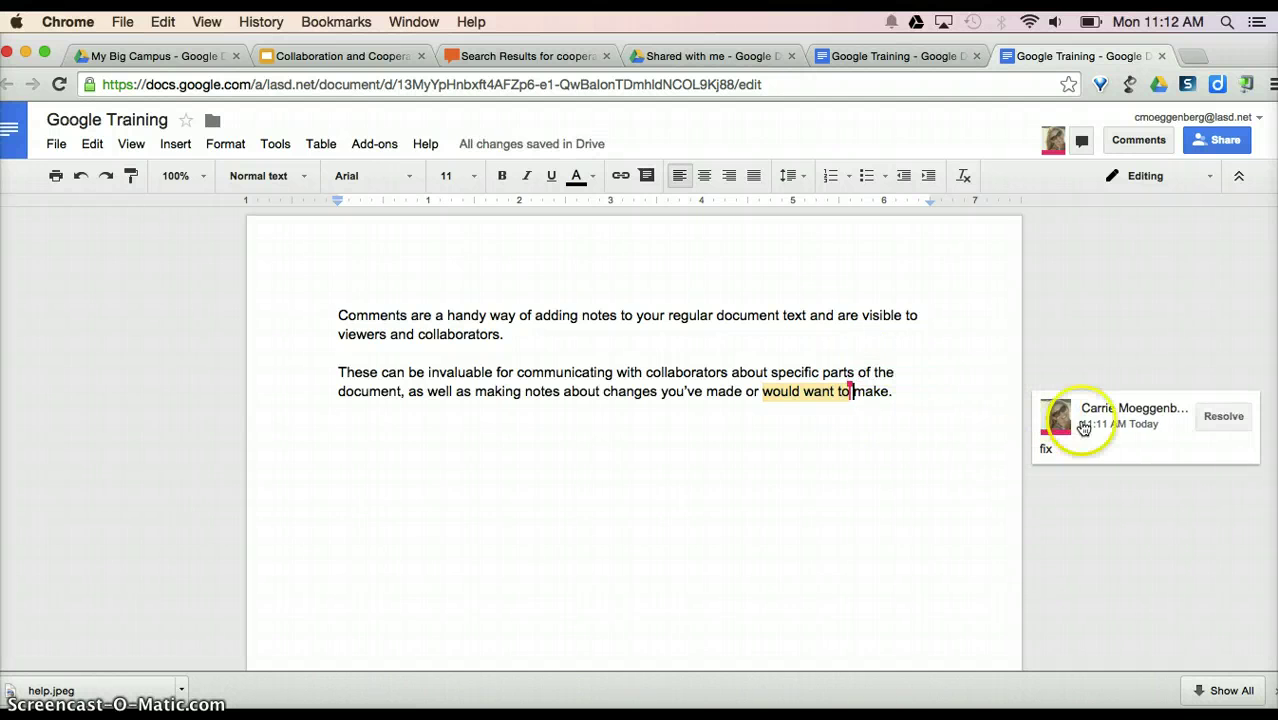
left_click(1215, 416)
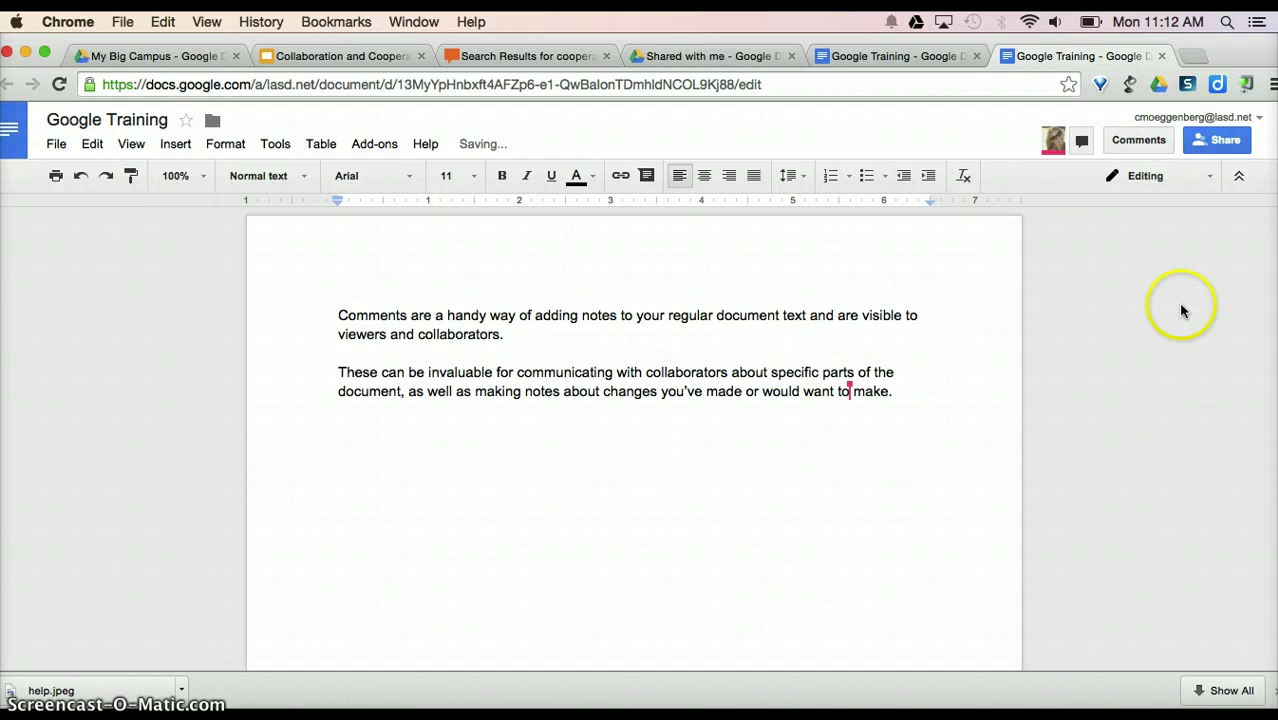
- Re-open the resolved 'fix' comment and reply 'What do you suggest?'
left_click(1140, 142)
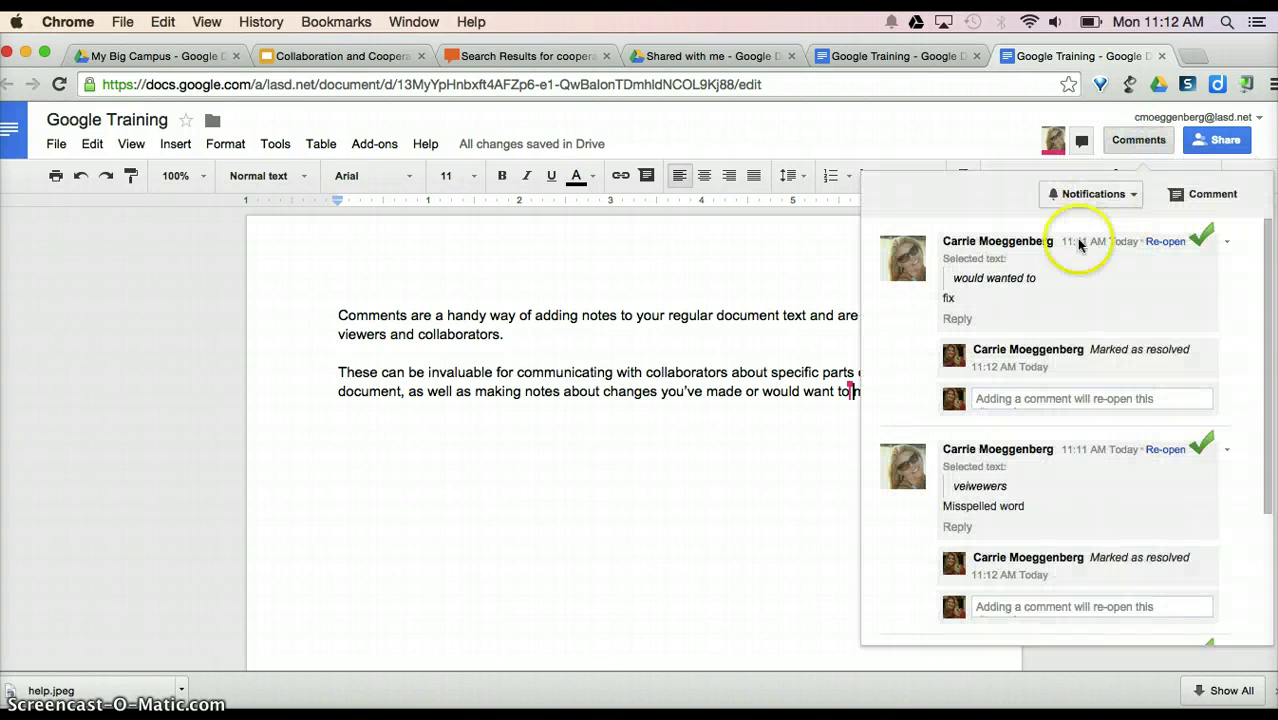
left_click(1165, 242)
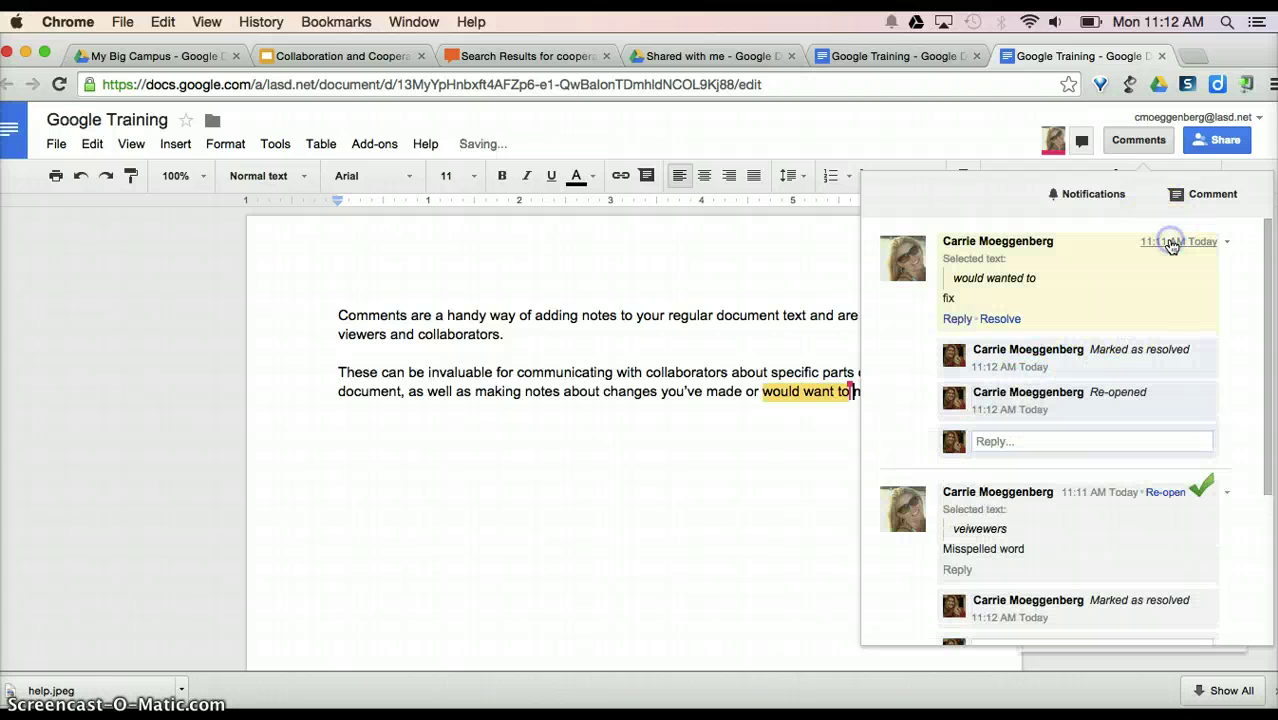
left_click(1049, 440)
type("What do you sug")
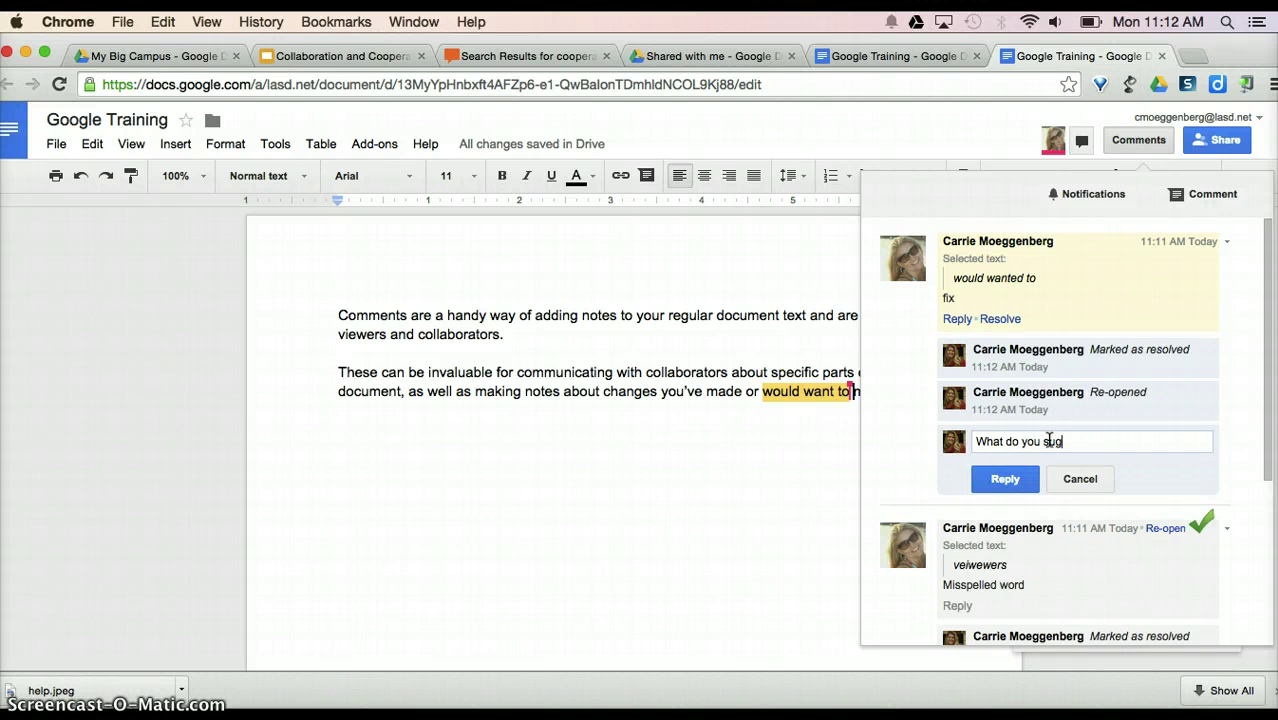
type("gest?")
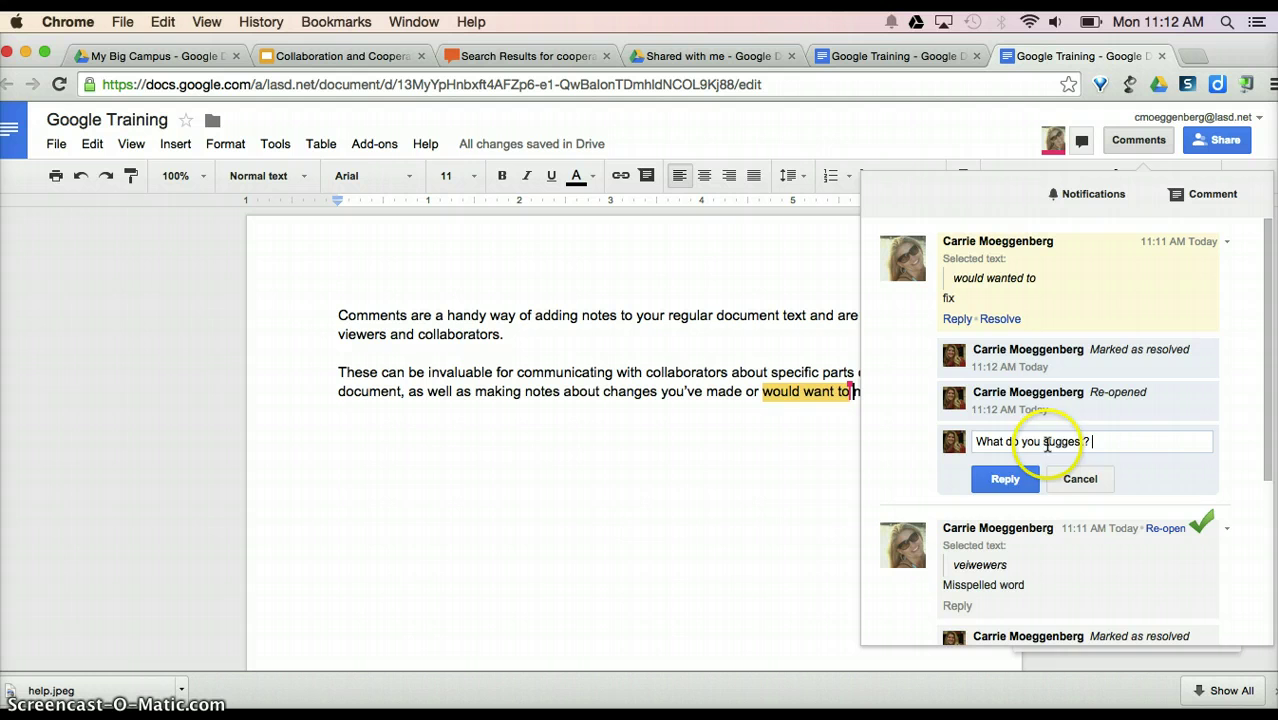
left_click(1005, 479)
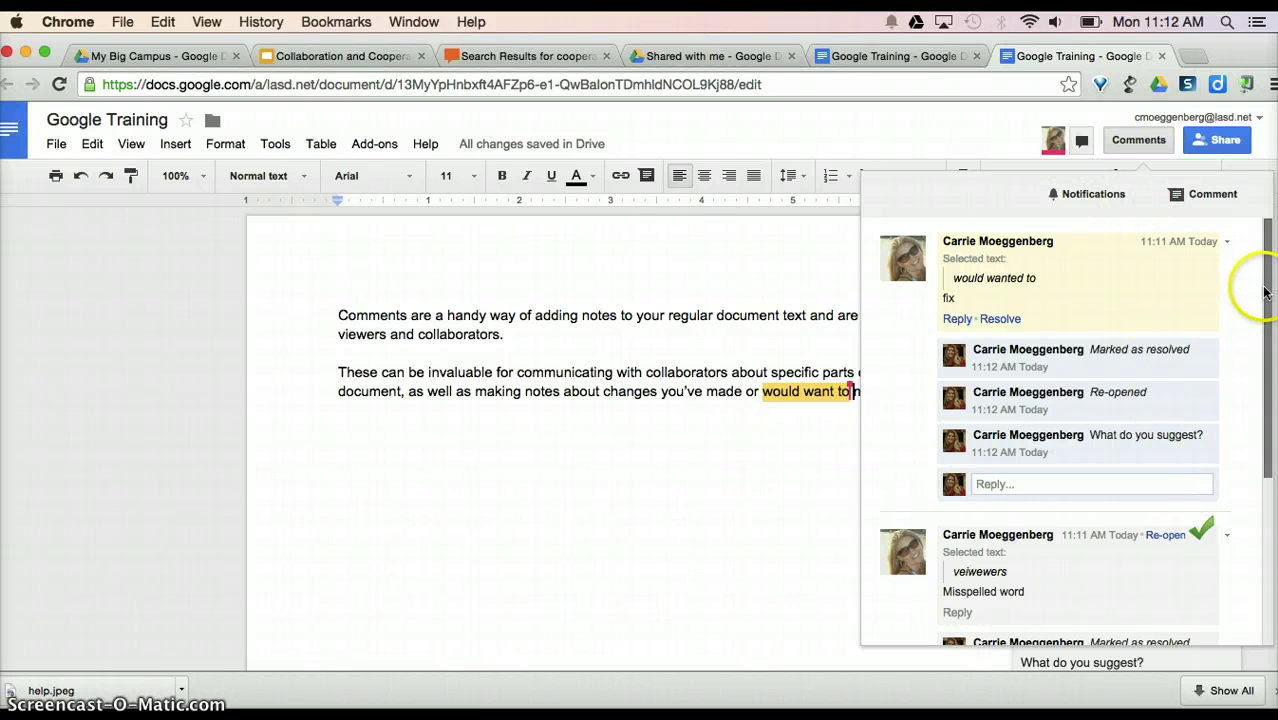
mouse_move(1268, 289)
left_mouse_down()
mouse_move(1255, 478)
mouse_move(1266, 290)
left_mouse_up()
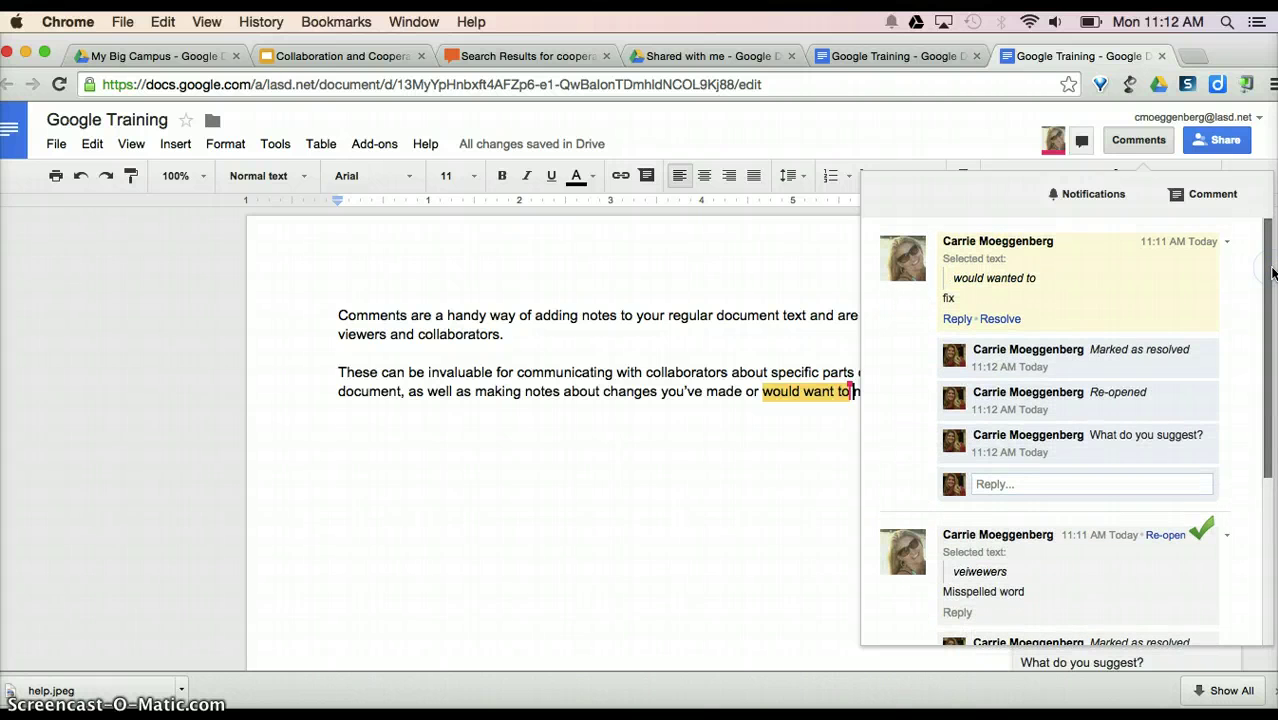
- In the second account's tab, draft the reply 'Delete the "ed"' on the 'fix' comment, then discard it
left_click(895, 60)
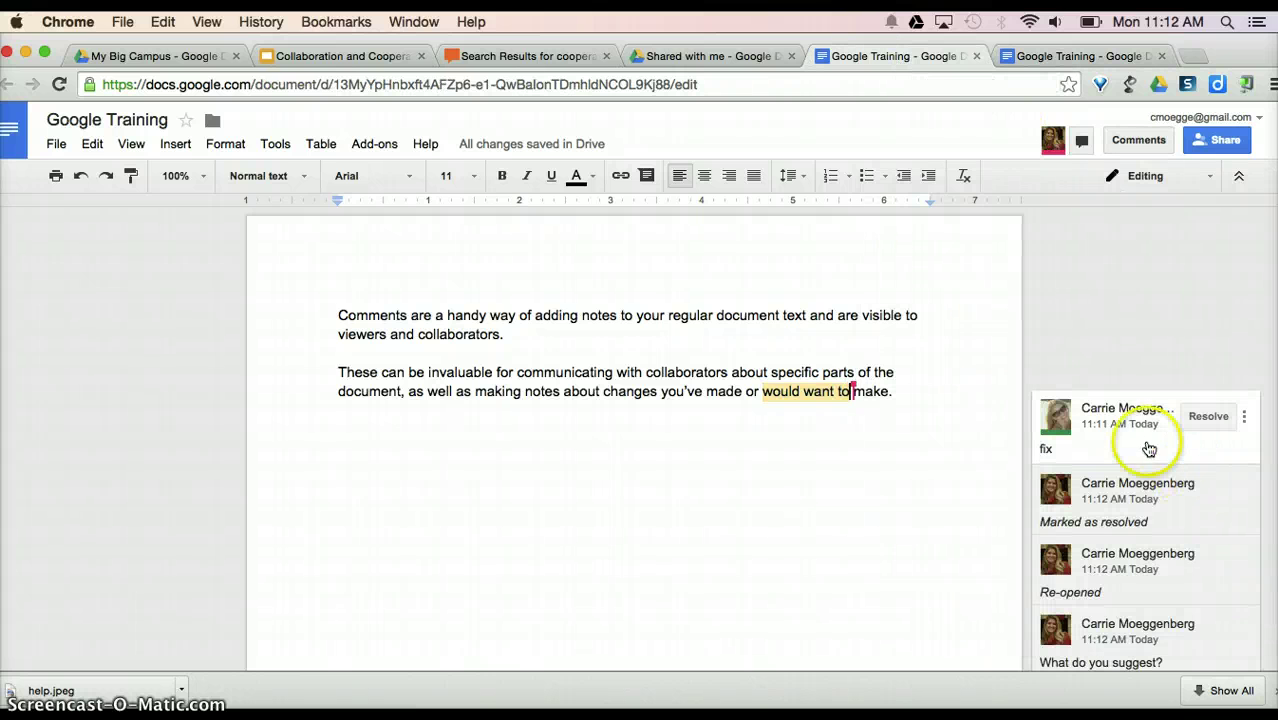
scroll(1143, 350, "down", 2)
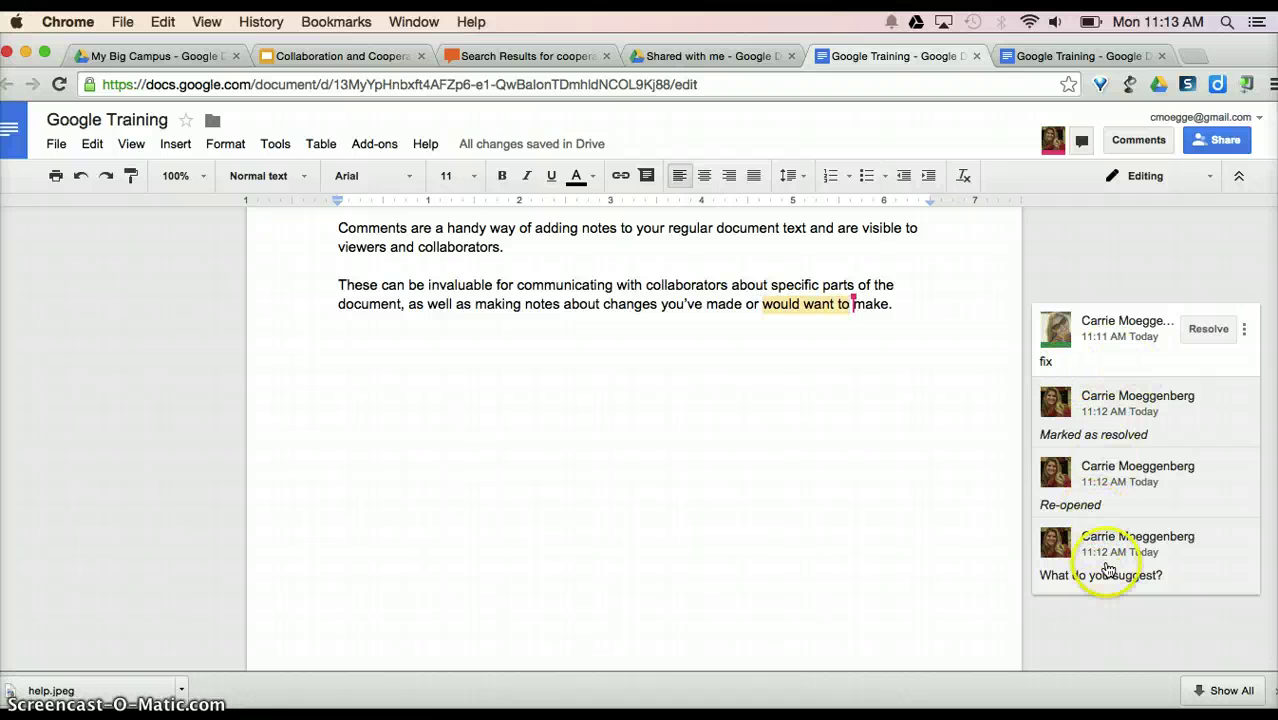
left_click(1205, 560)
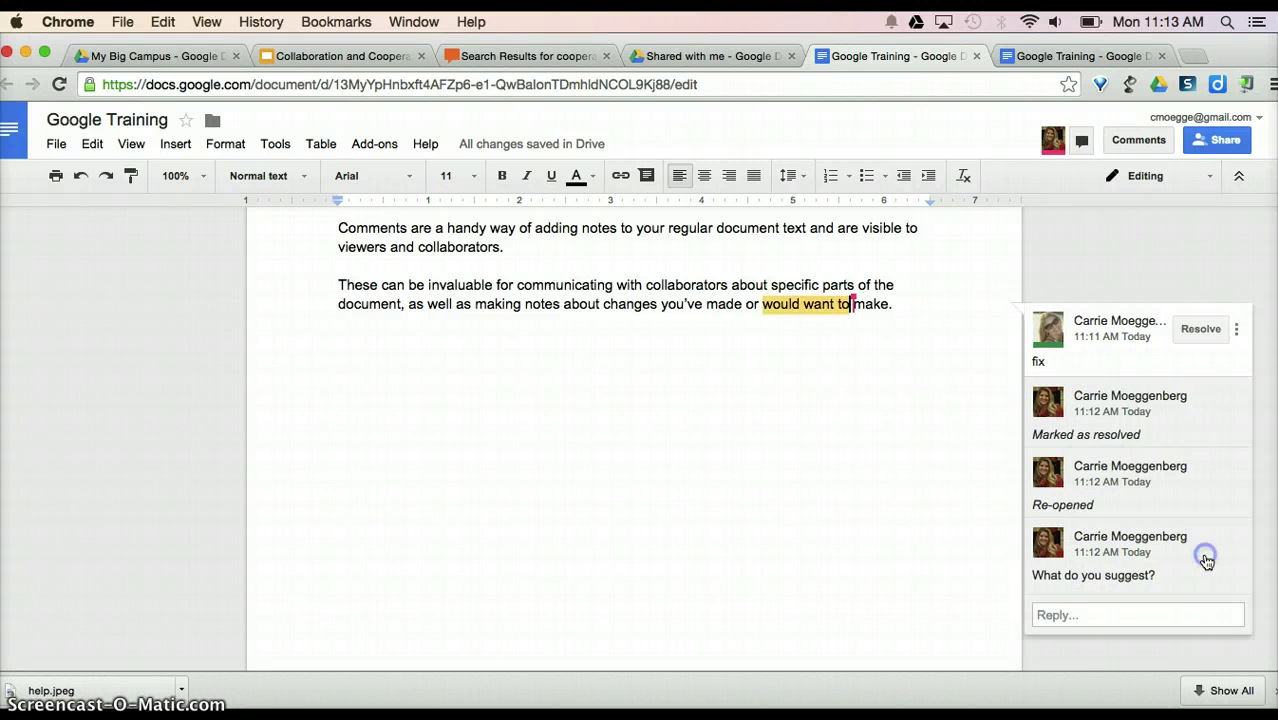
left_click(1057, 615)
type("D")
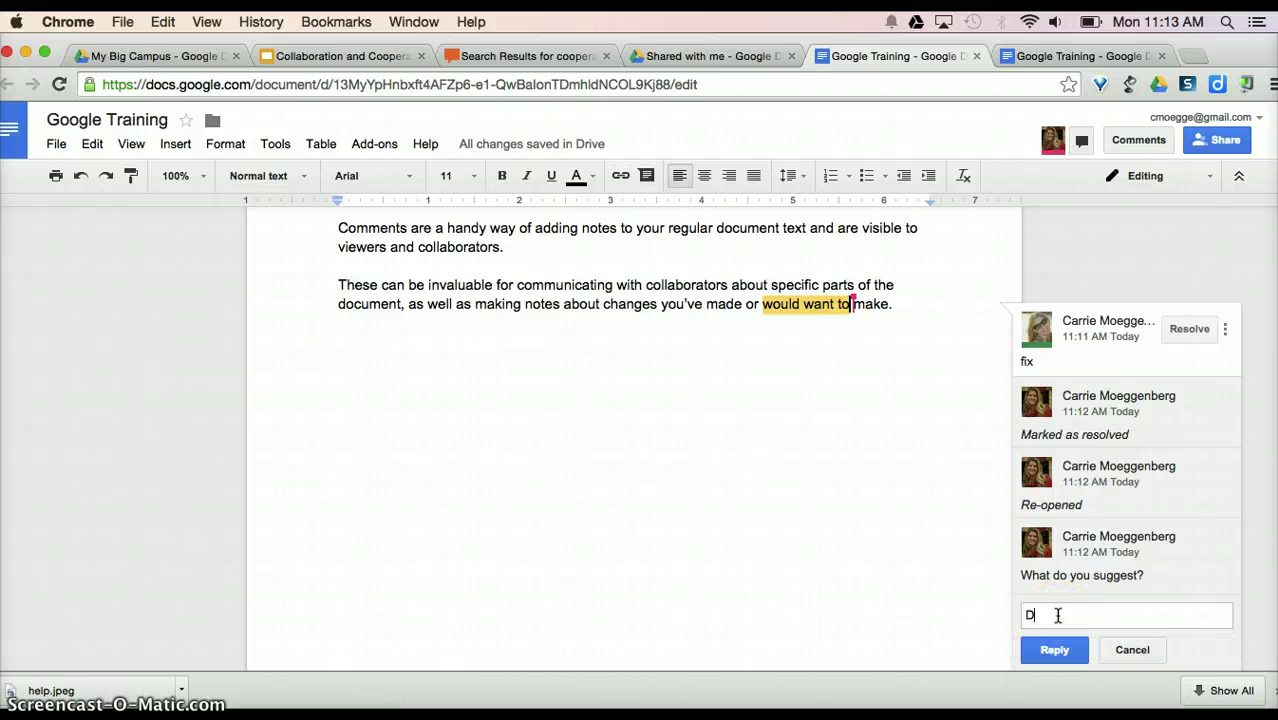
type("elete the \"ed\"")
left_click(1125, 655)
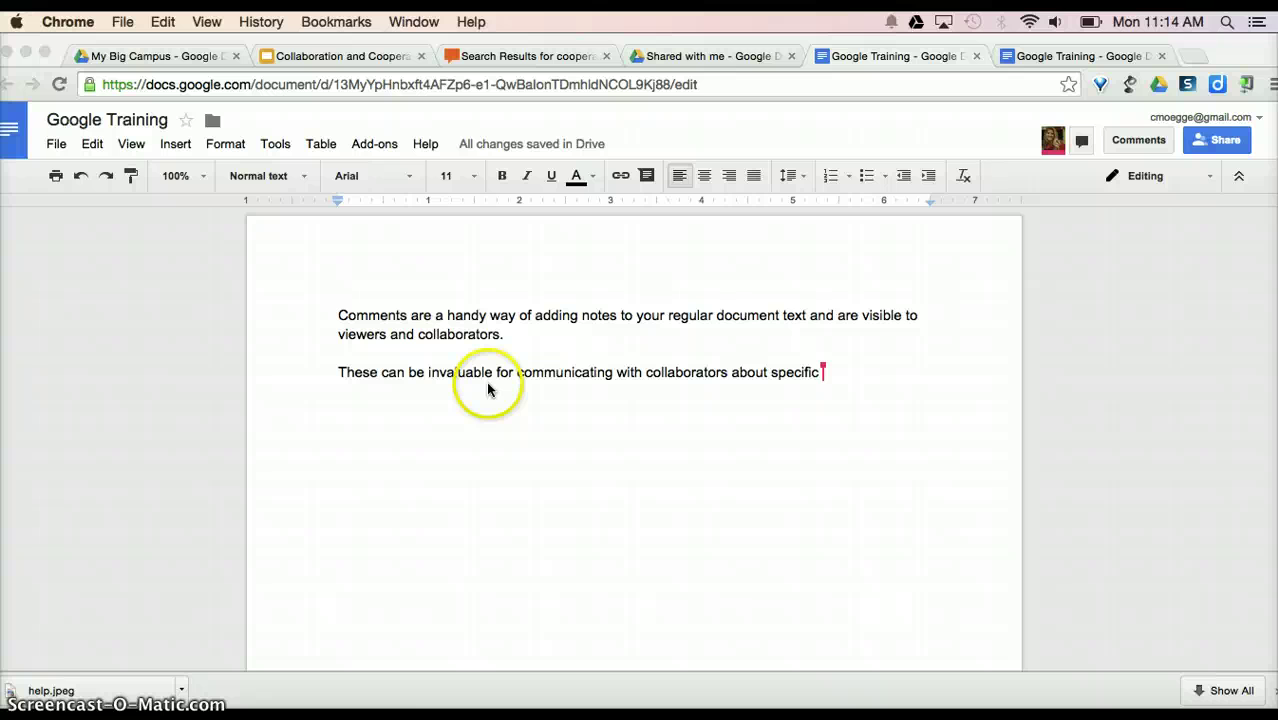
- Open the revision history and compare the 11:14, 11:11 and 11:06 AM revisions
left_click(57, 145)
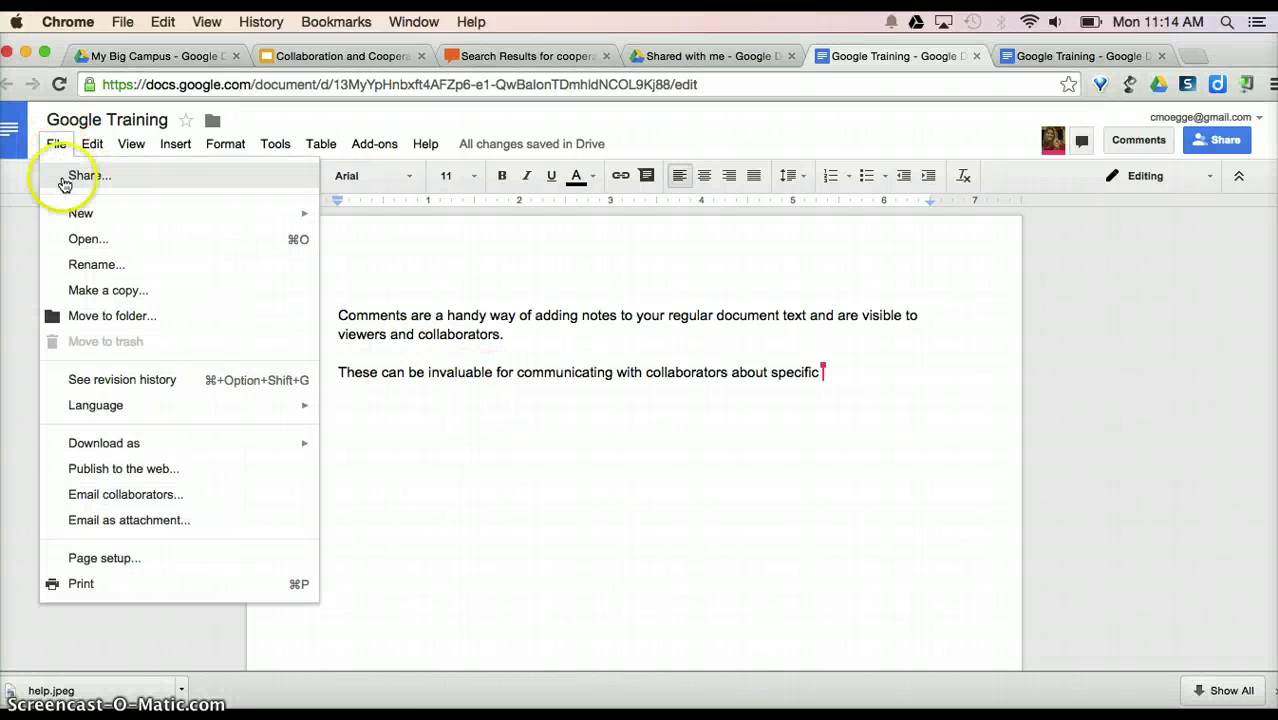
left_click(61, 380)
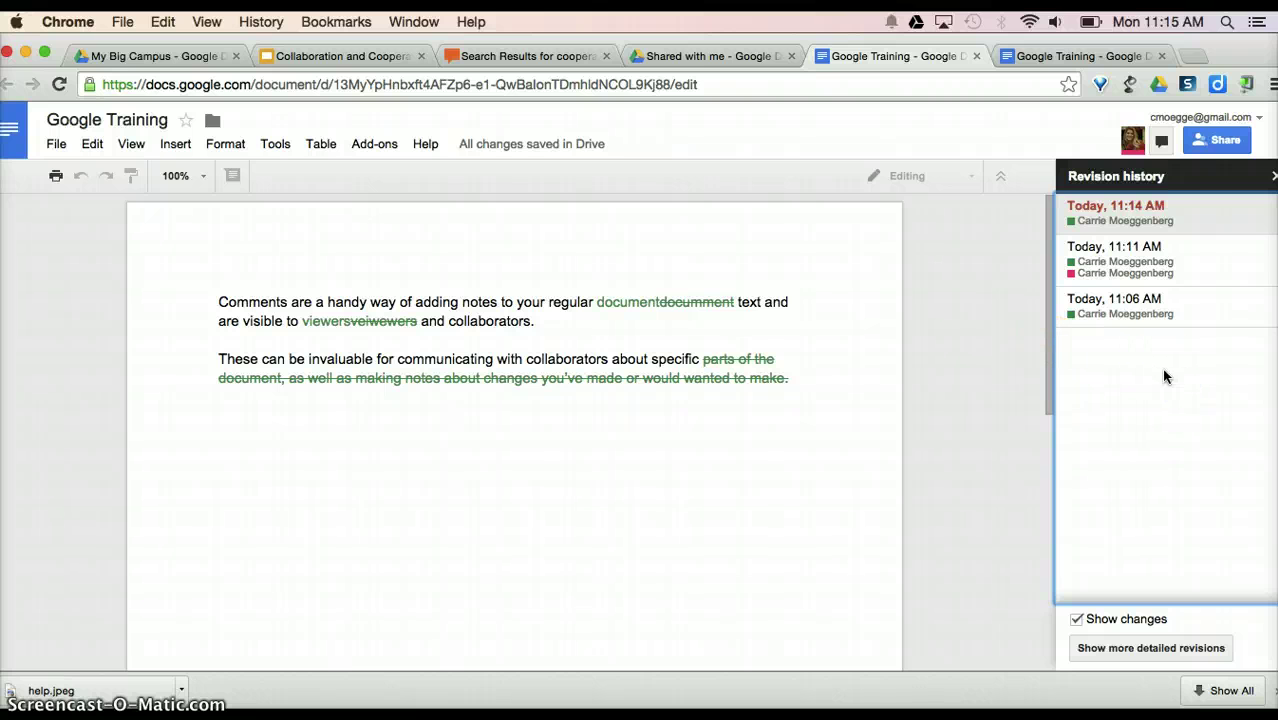
left_click(1078, 262)
left_click(1072, 292)
left_click(1095, 226)
left_click(1105, 261)
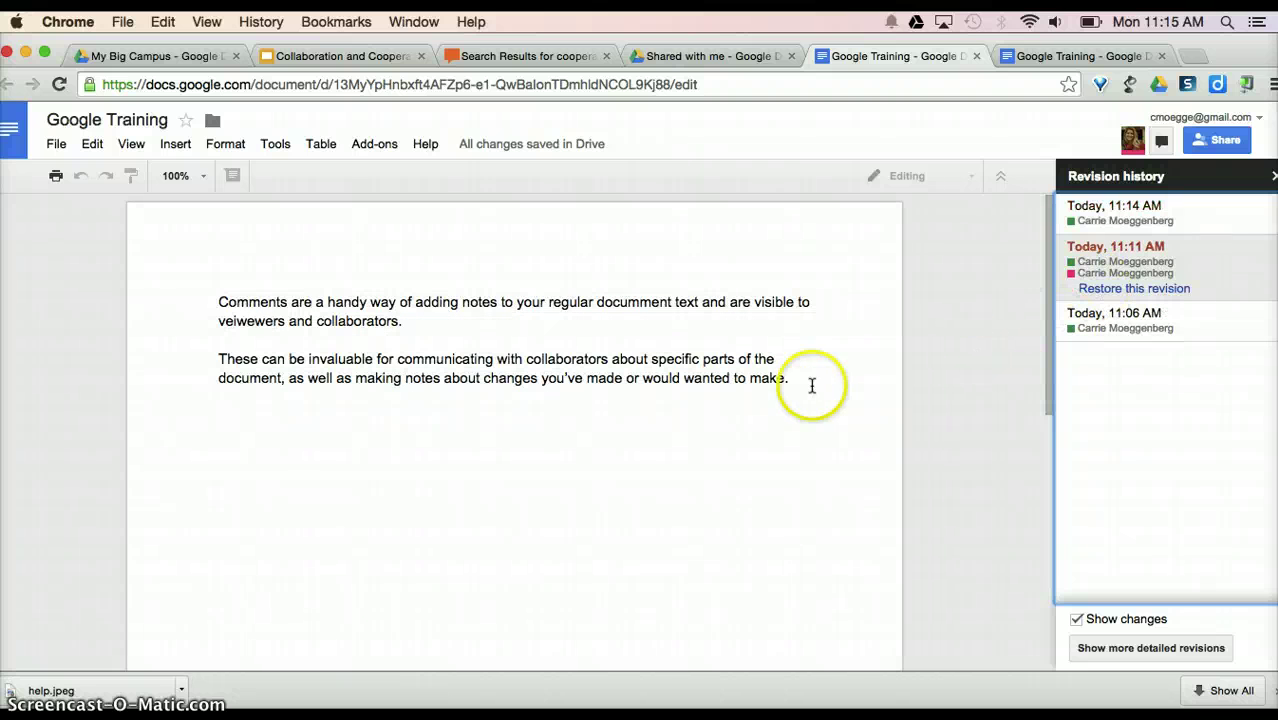
left_click(1122, 326)
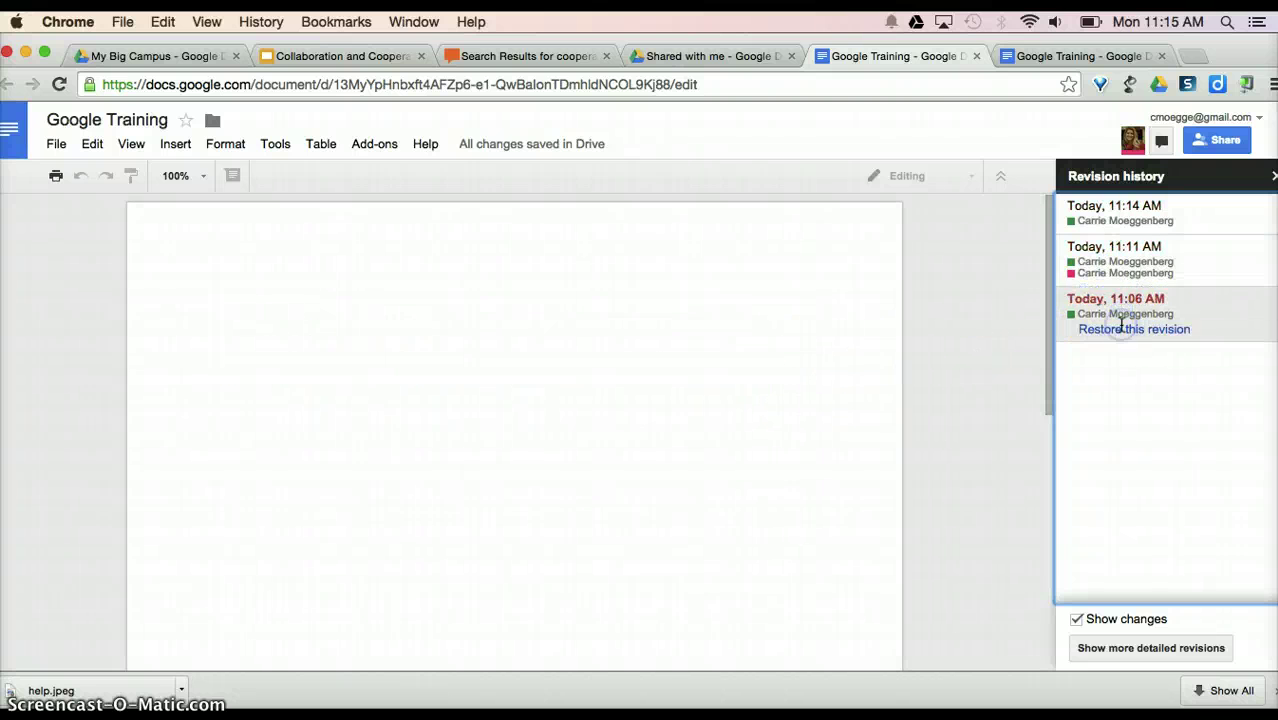
left_click(1133, 331)
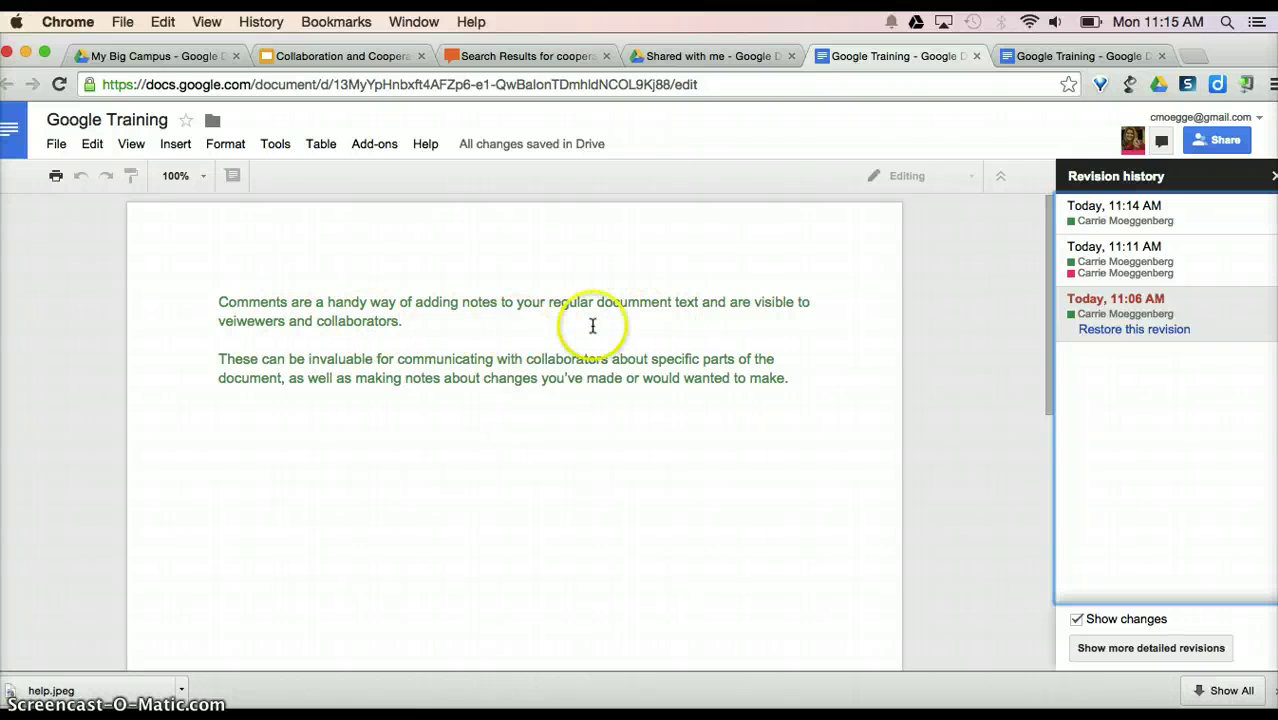
- Restore the document to the Today 11:06 AM revision
left_click(1160, 262)
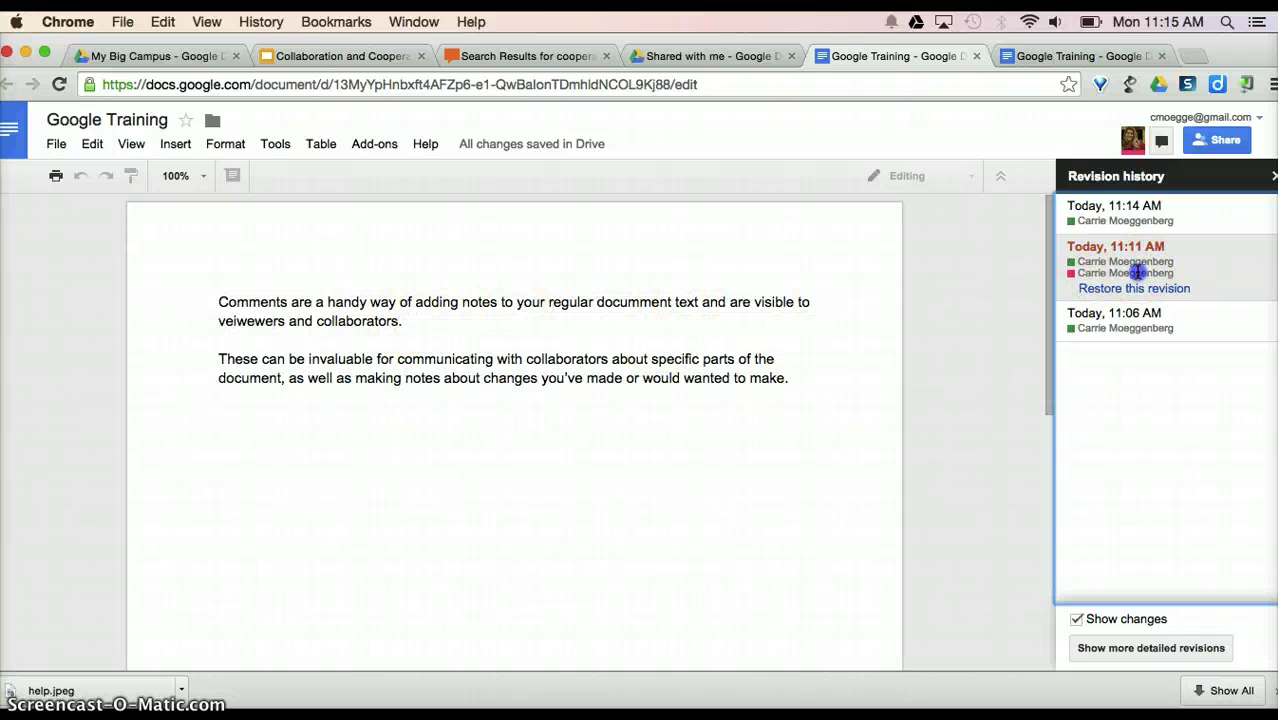
left_click(1112, 218)
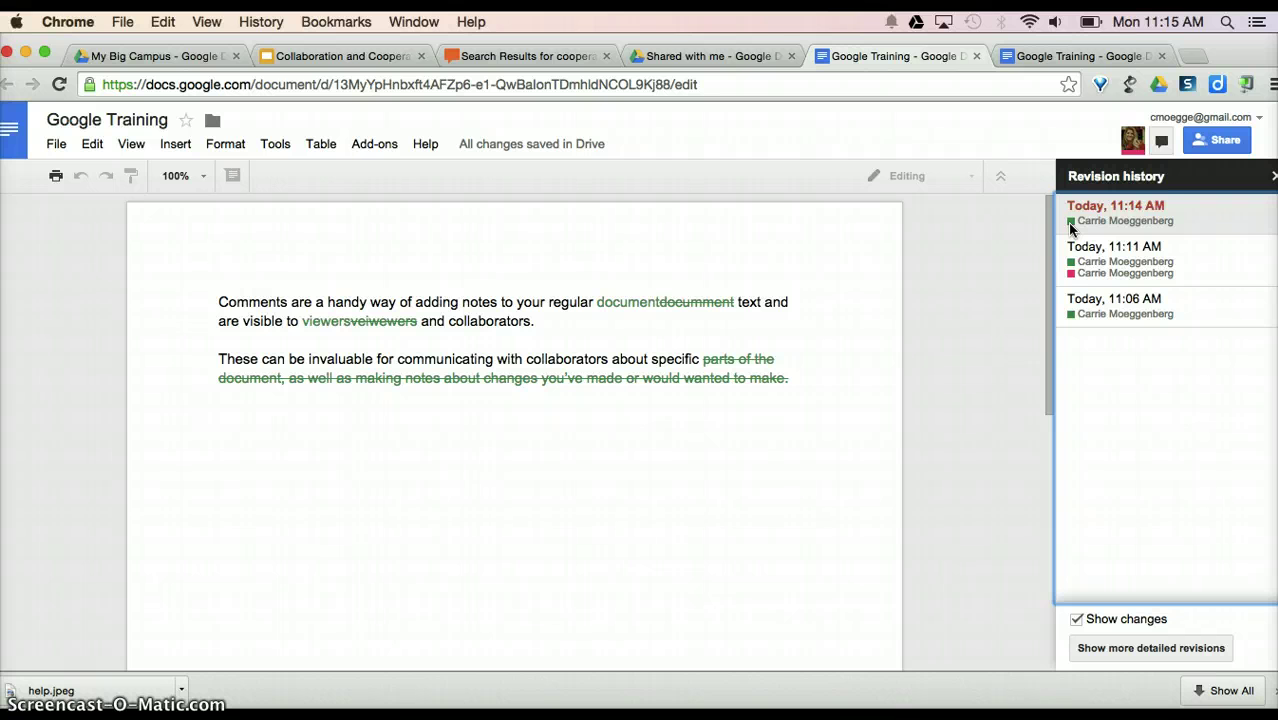
left_click(1199, 214)
left_click(1140, 318)
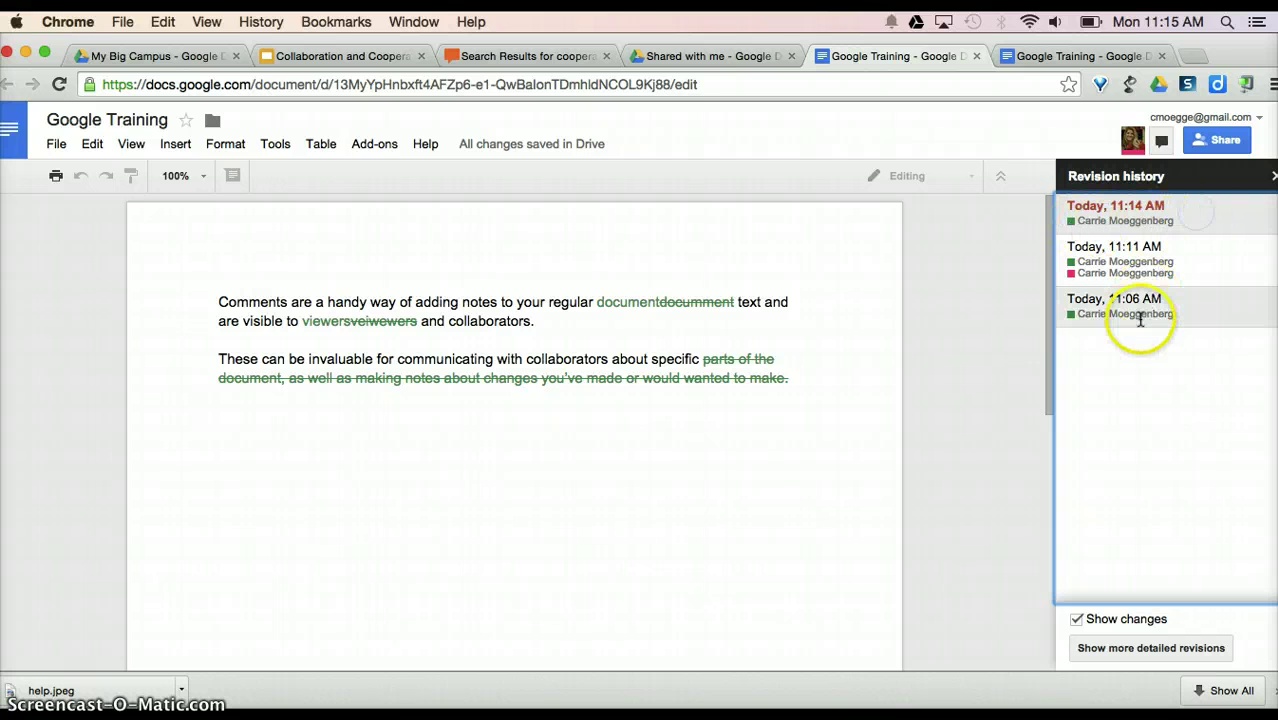
left_click(1141, 309)
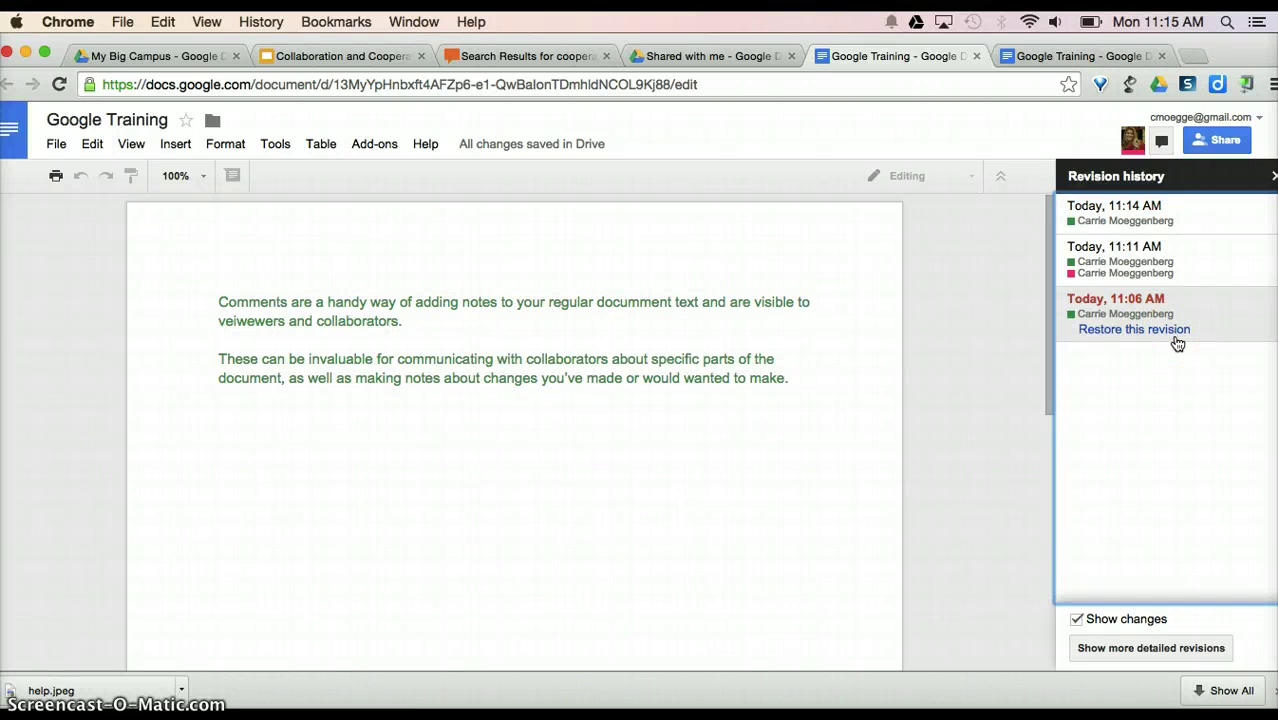
left_click(1176, 331)
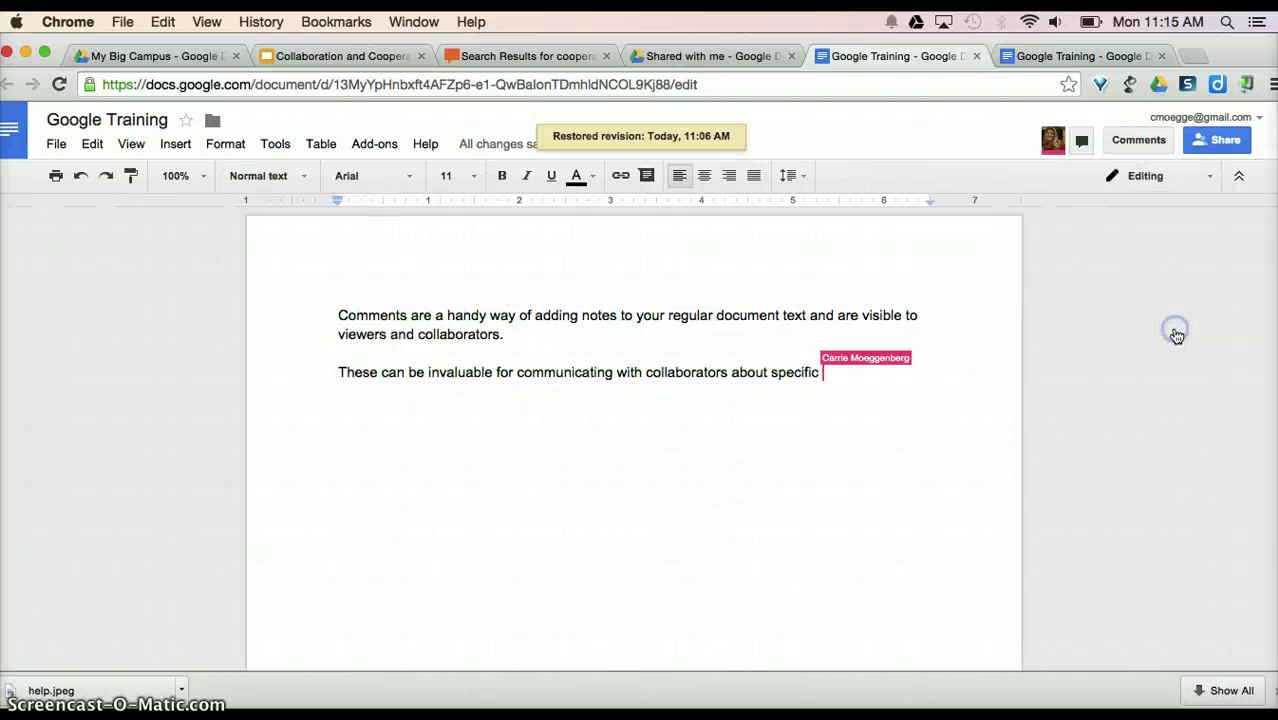
- Show all comment threads and check the notification options, keeping 'Replies to you'
left_click(919, 477)
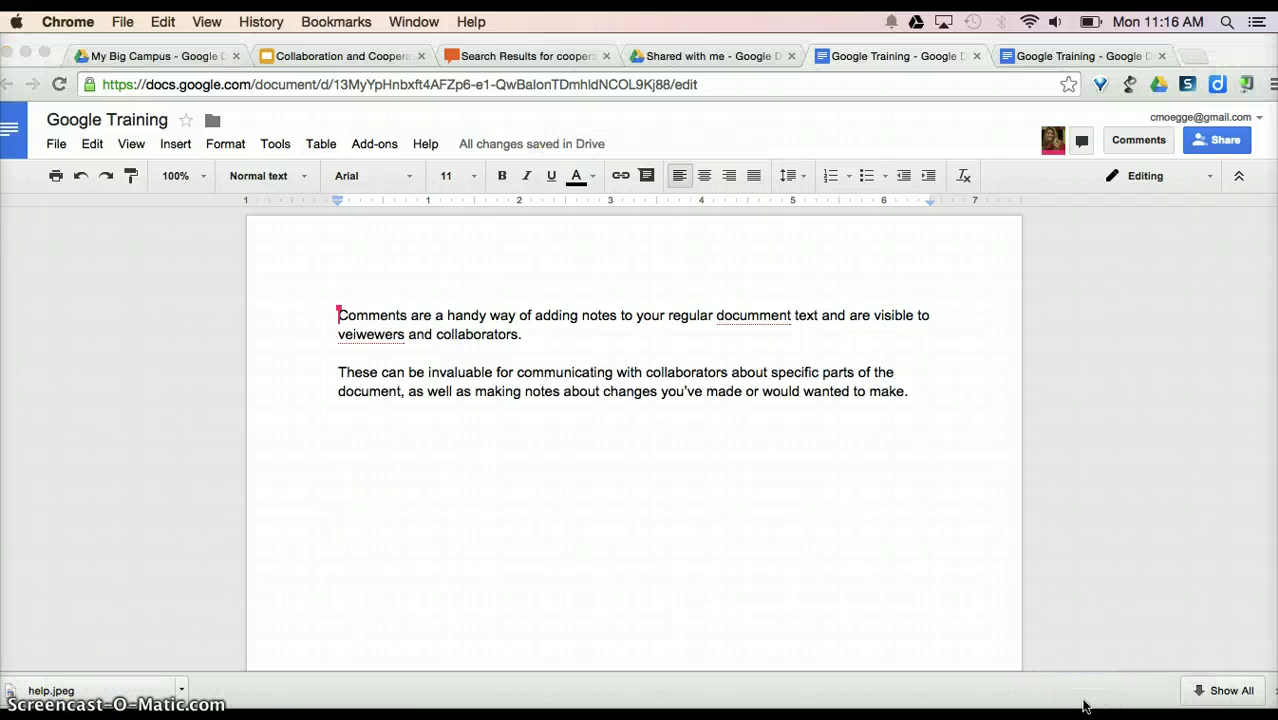
left_click(1135, 144)
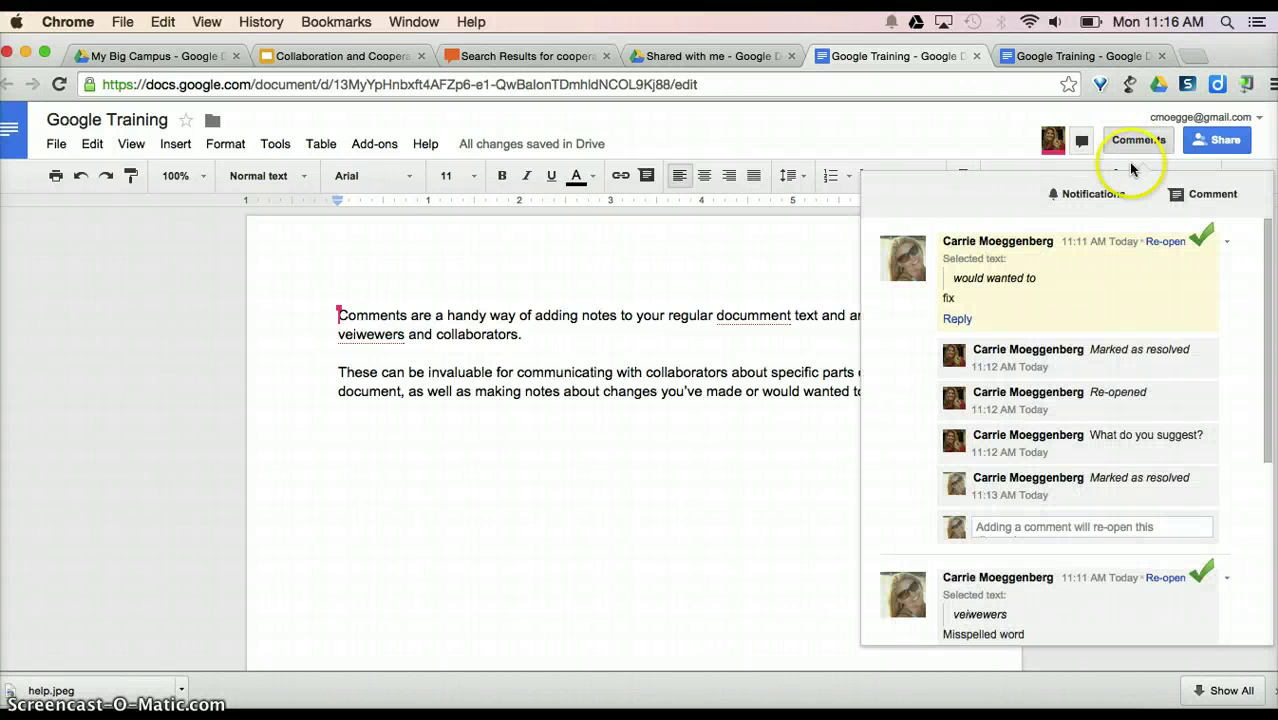
left_click(1128, 195)
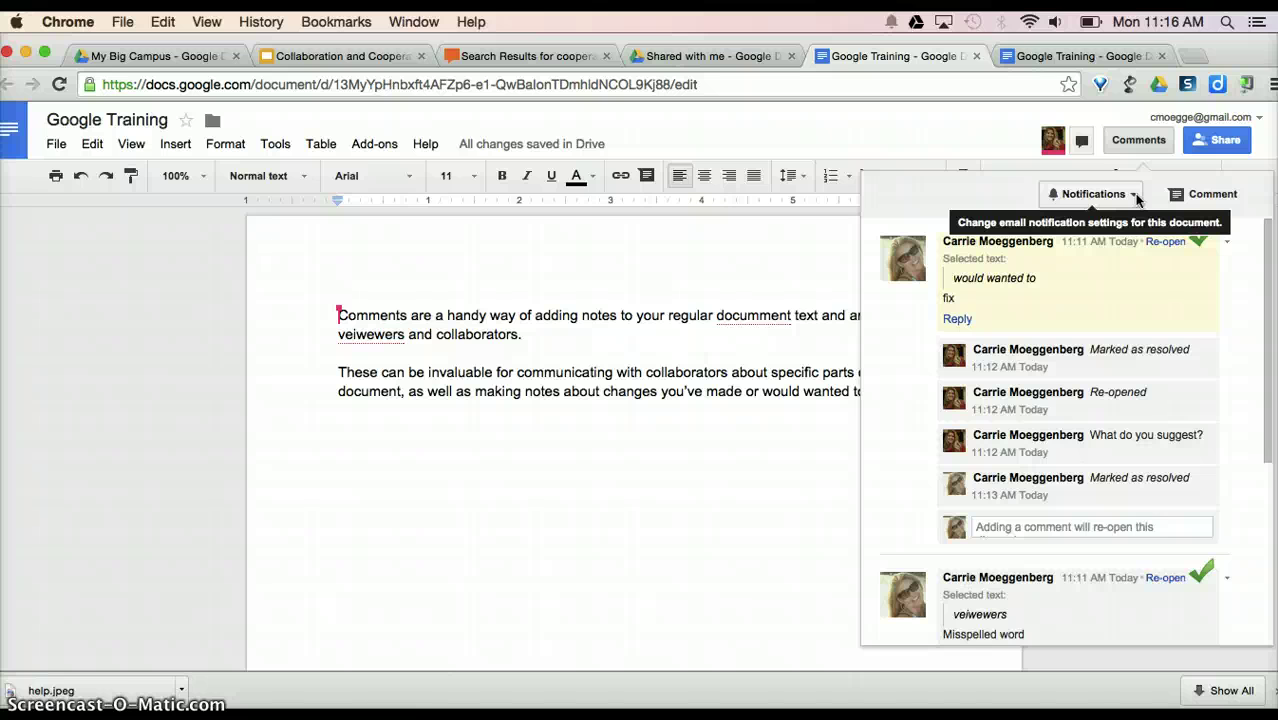
left_click(1136, 196)
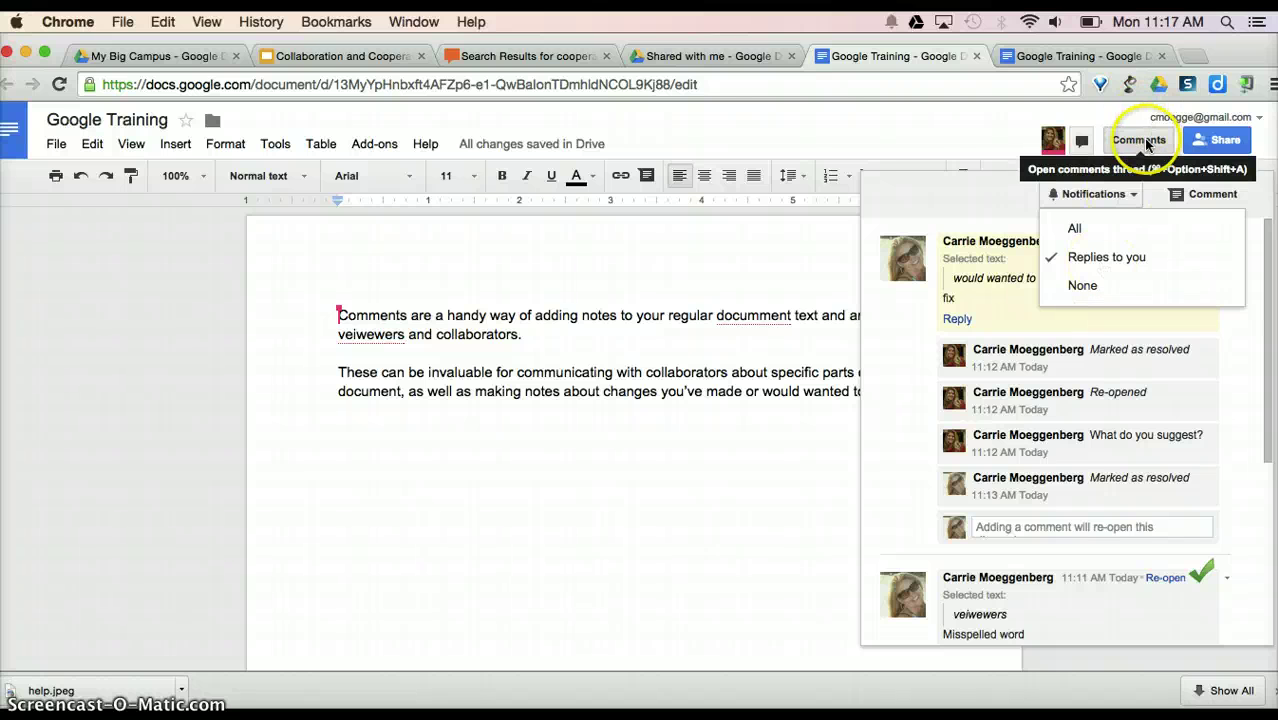
left_click(966, 163)
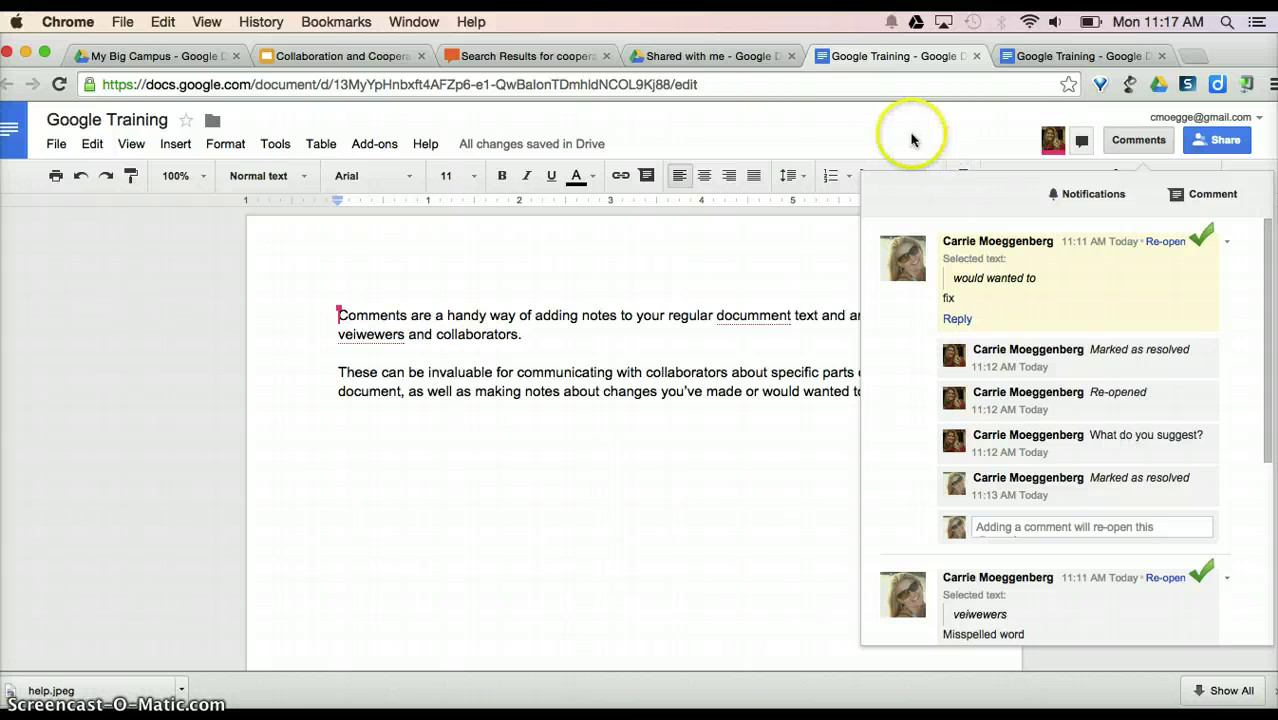
- E-mail collaborators 'Please make sure you take a look at this ASAP.' with the document pasted in
left_click(56, 146)
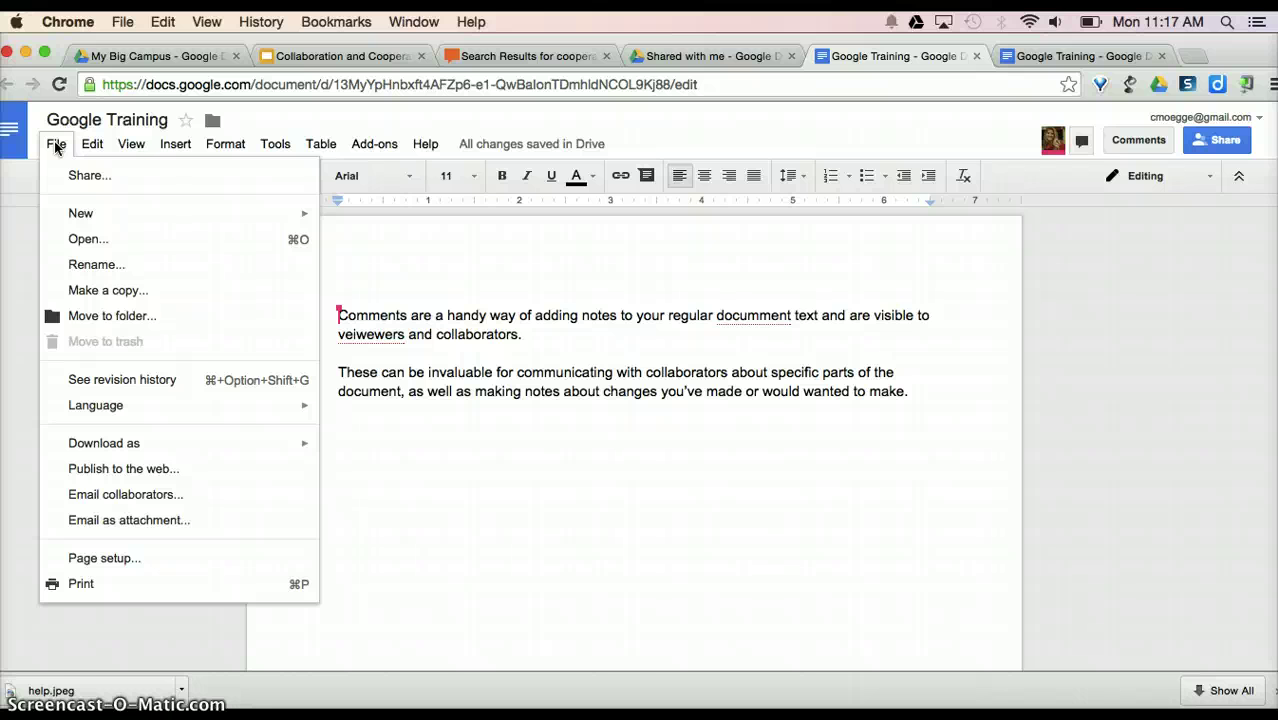
left_click(97, 495)
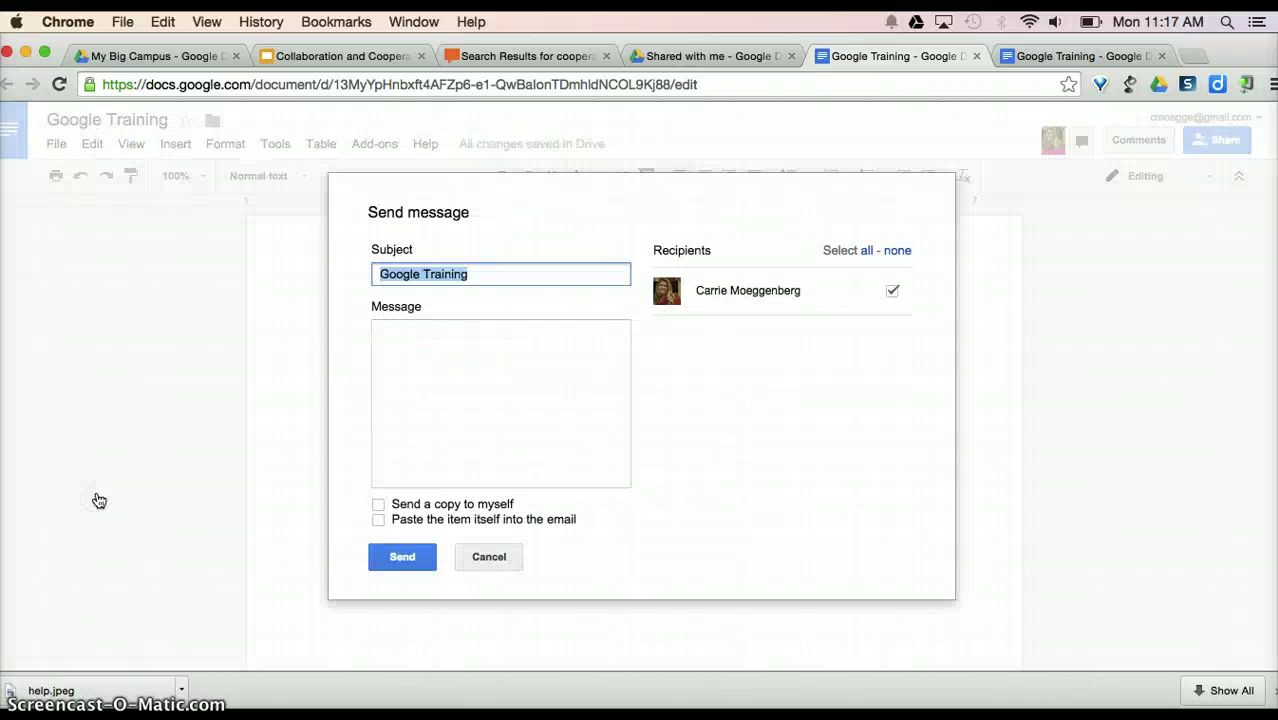
left_click(440, 381)
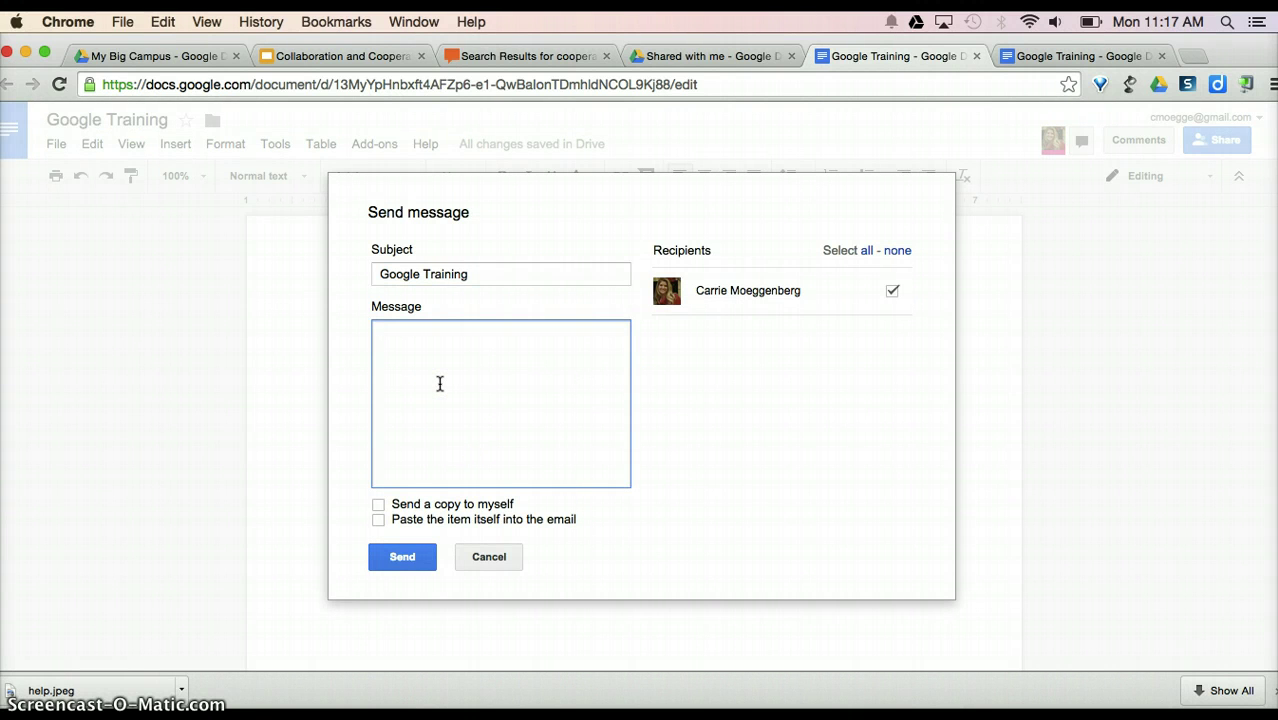
type("Please make sure you ta")
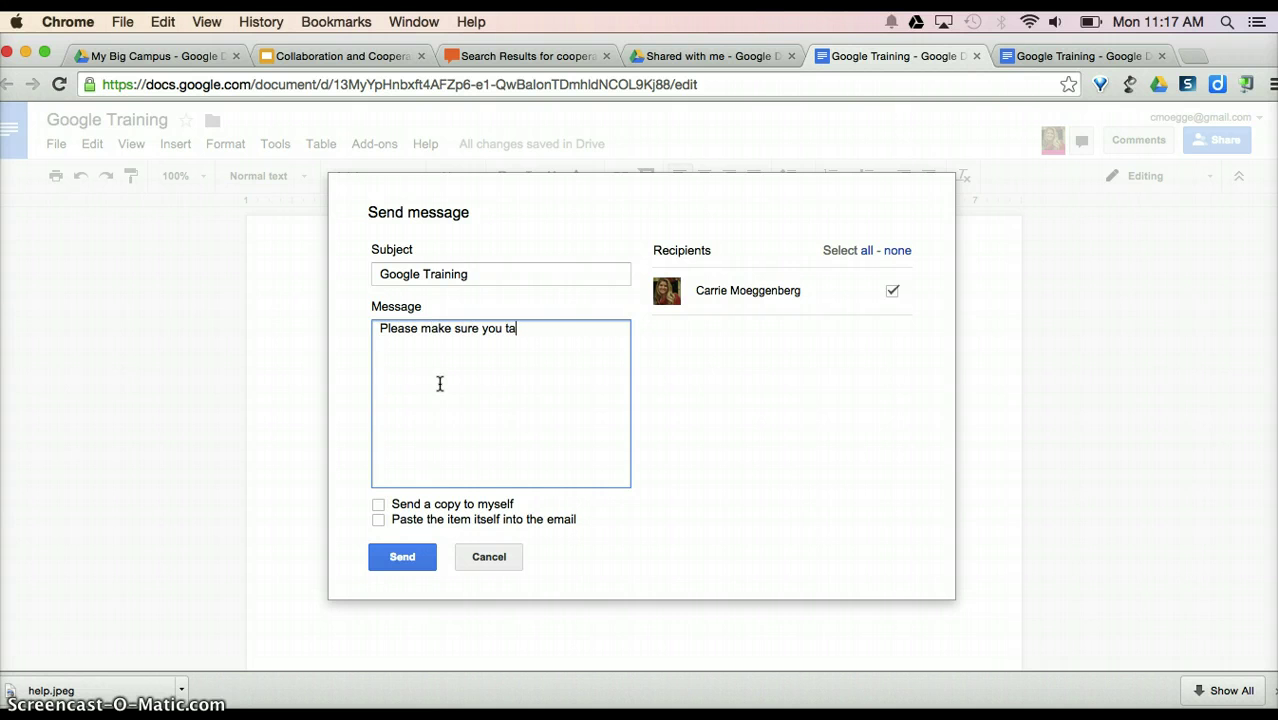
type("ke a look")
key("BackSpace")
type("ok at this ASAP.")
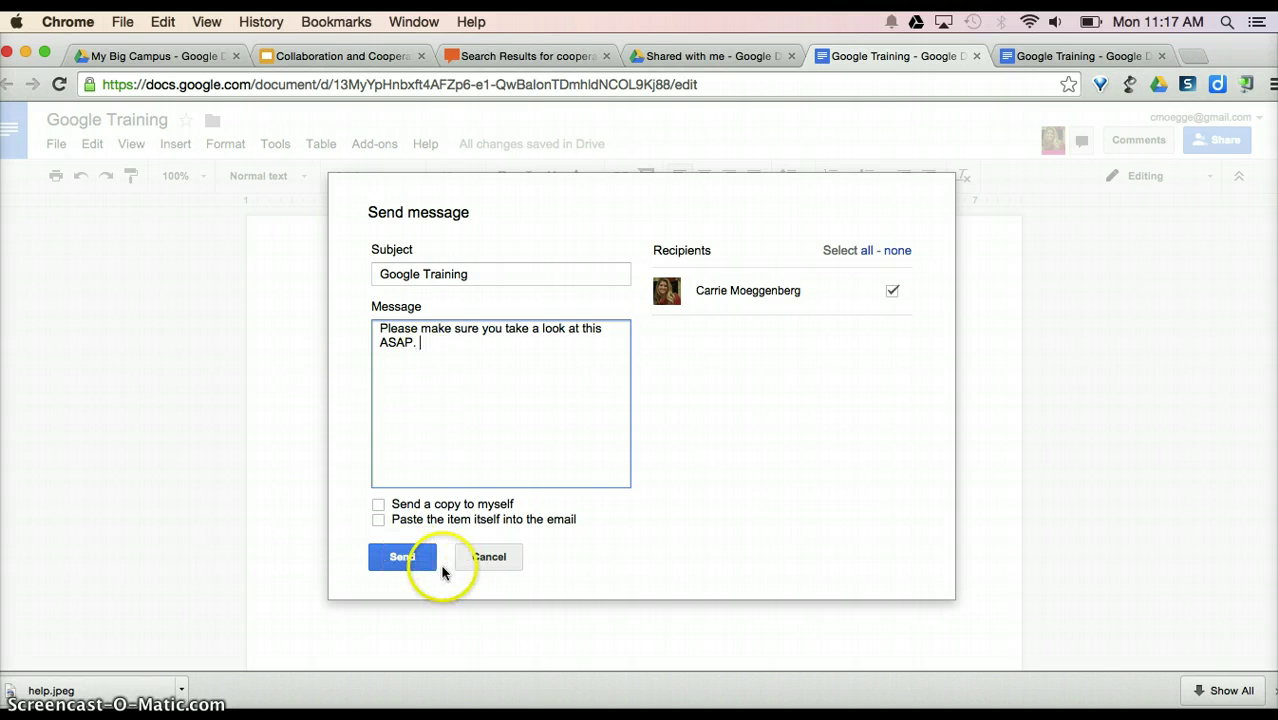
left_click(377, 520)
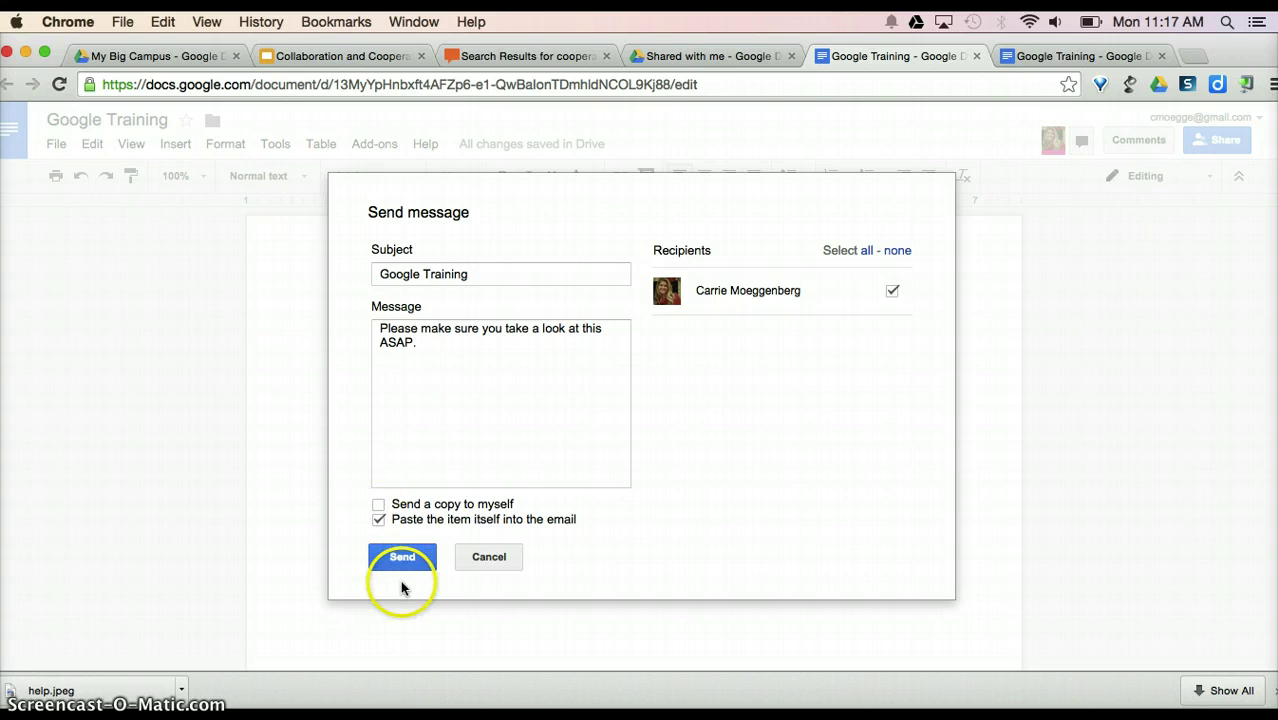
left_click(405, 560)
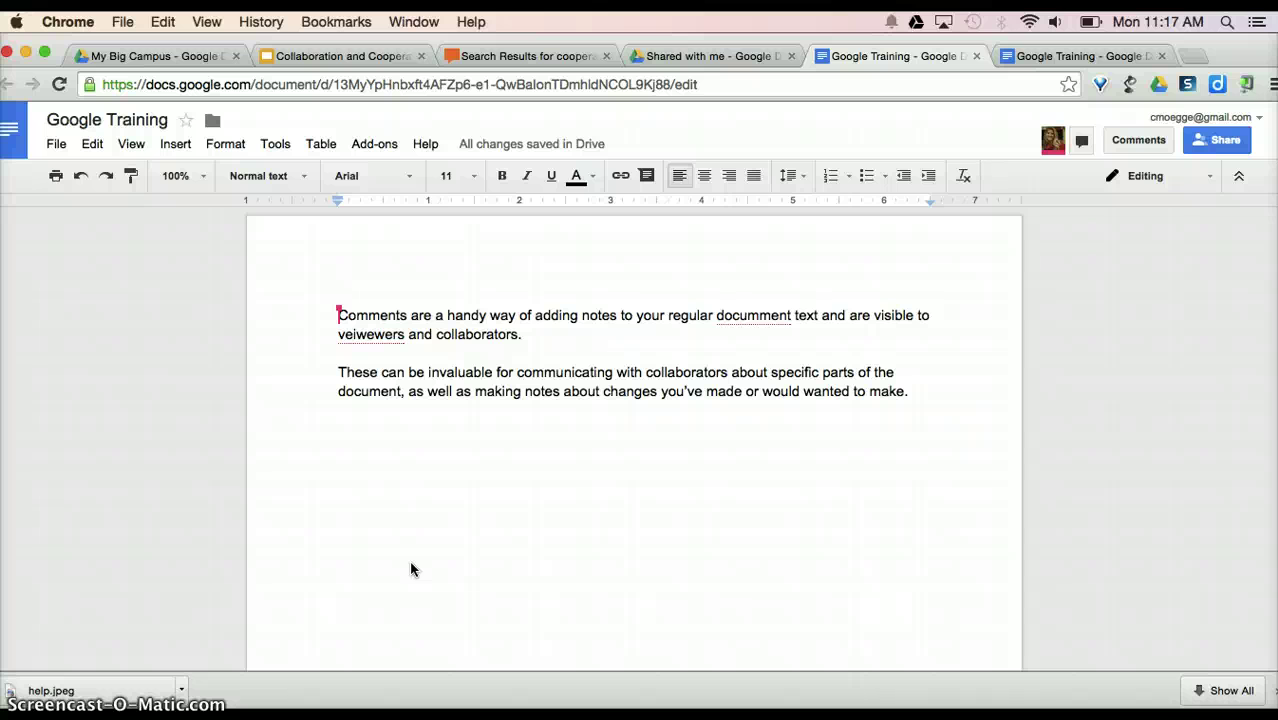
left_click(922, 266)
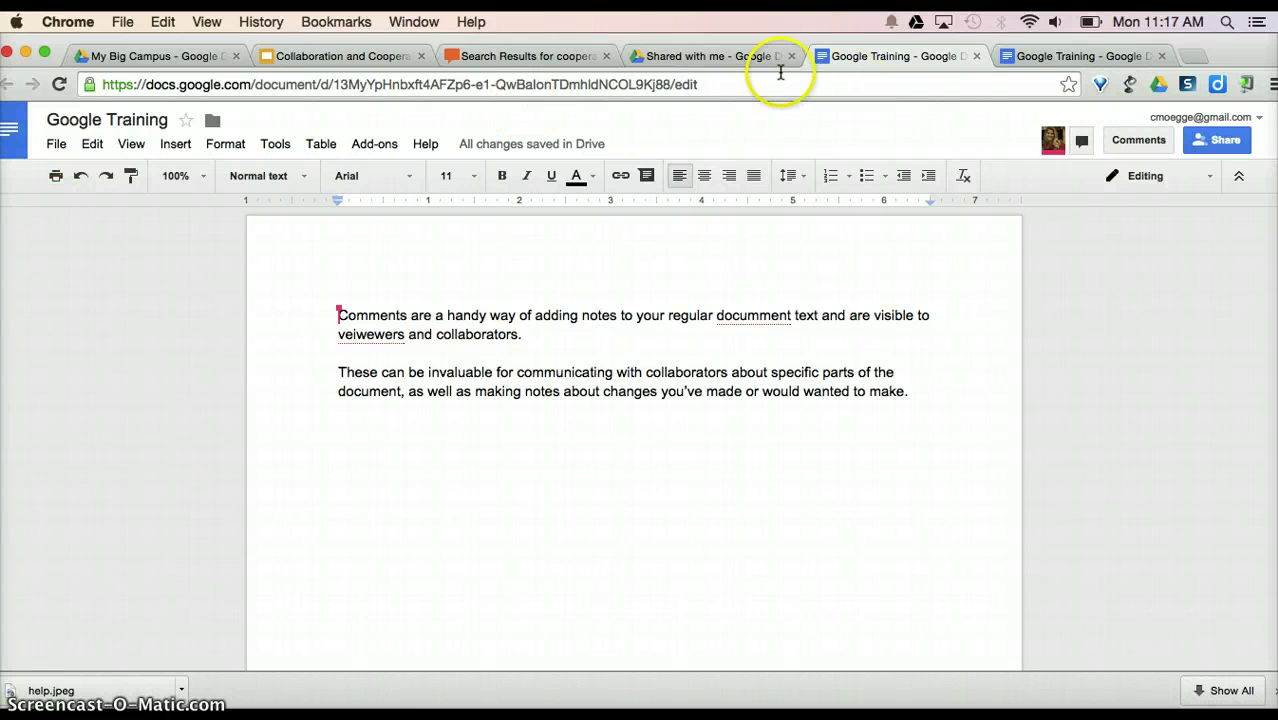
- In the Drive tab, show the My Drive files and scroll through them
left_click(730, 57)
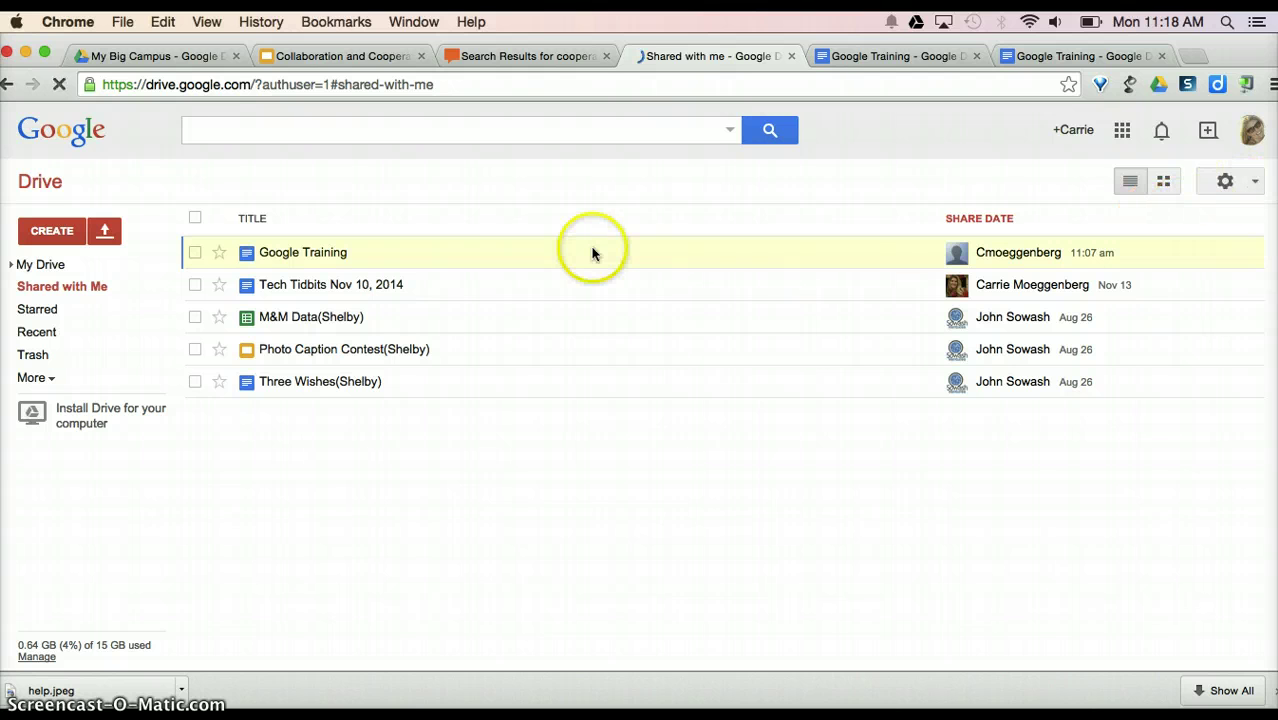
left_click(40, 266)
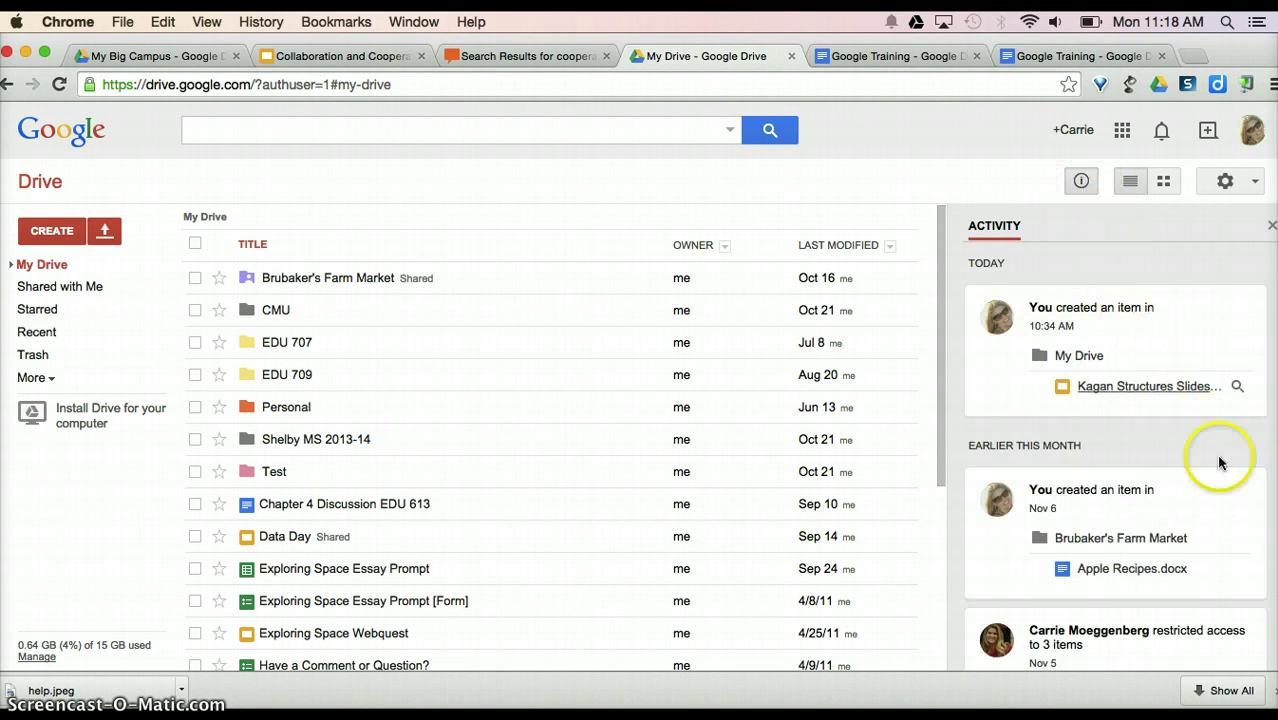
scroll(1217, 485, "down", 5)
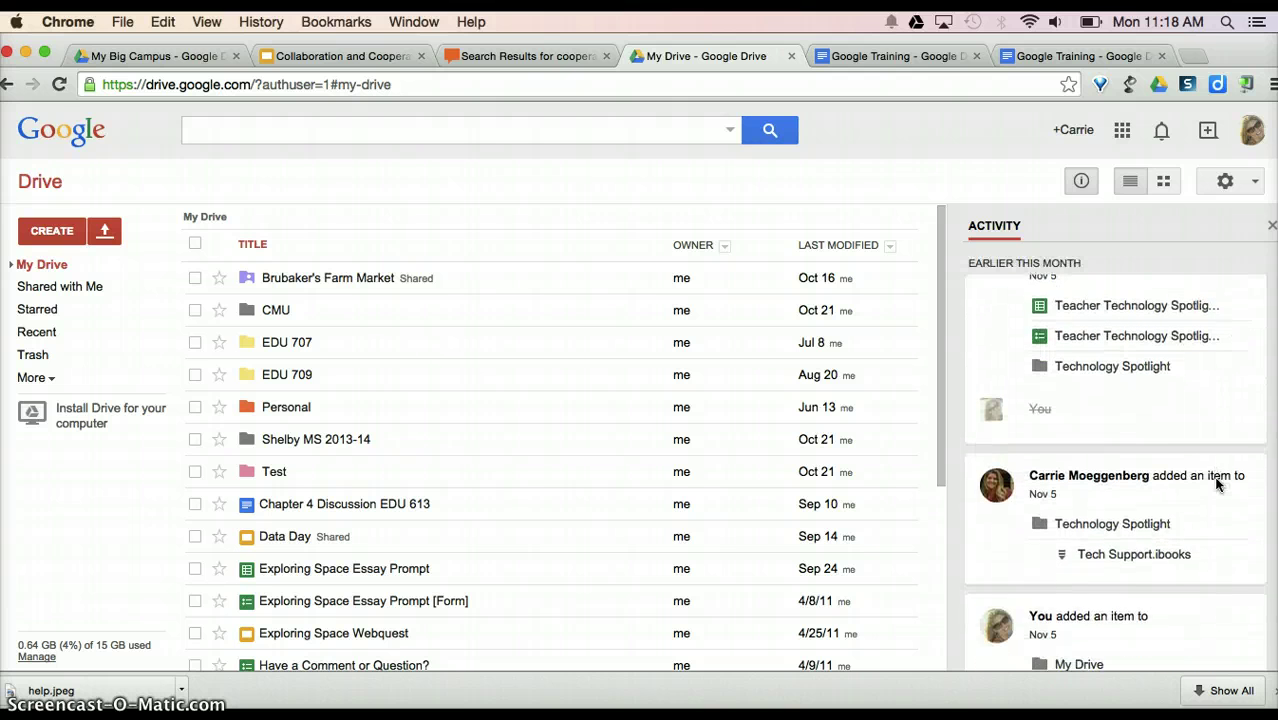
scroll(1217, 485, "down", 7)
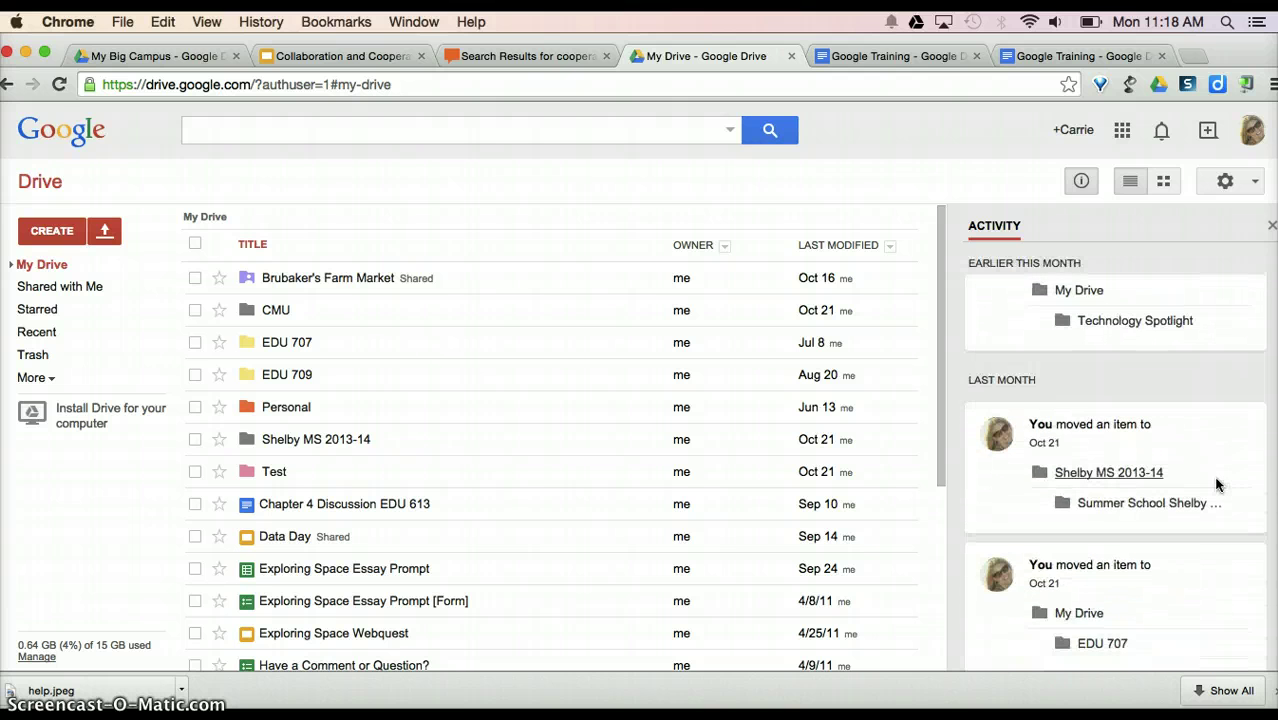
scroll(1217, 485, "up", 8)
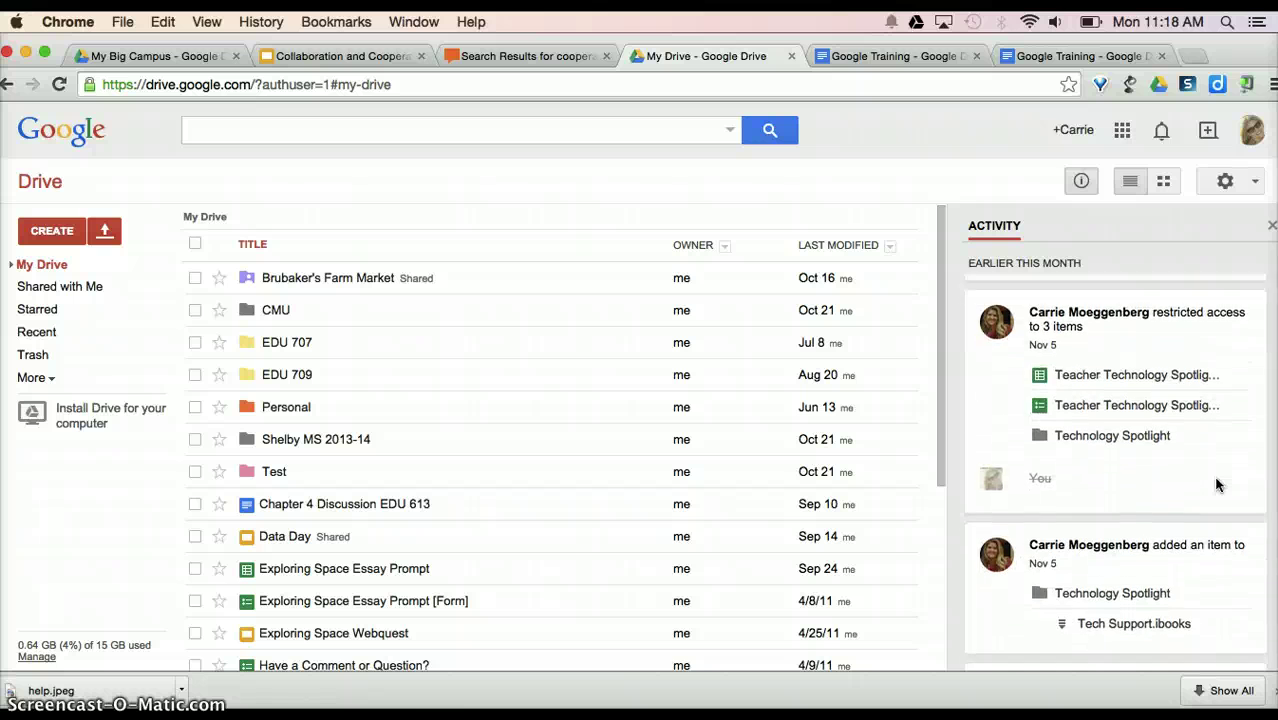
scroll(1215, 485, "up", 3)
- Review the recent activity for My Drive, then close the Drive tab
left_click(1078, 184)
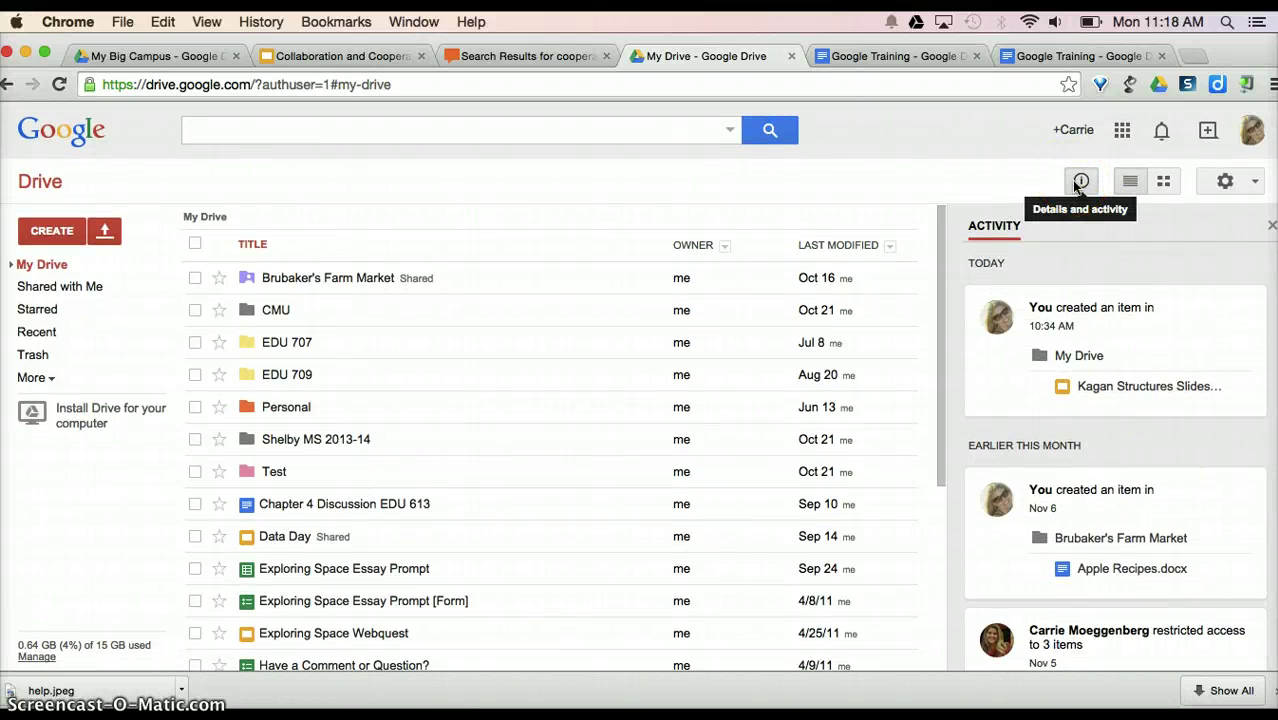
scroll(1191, 448, "down", 2)
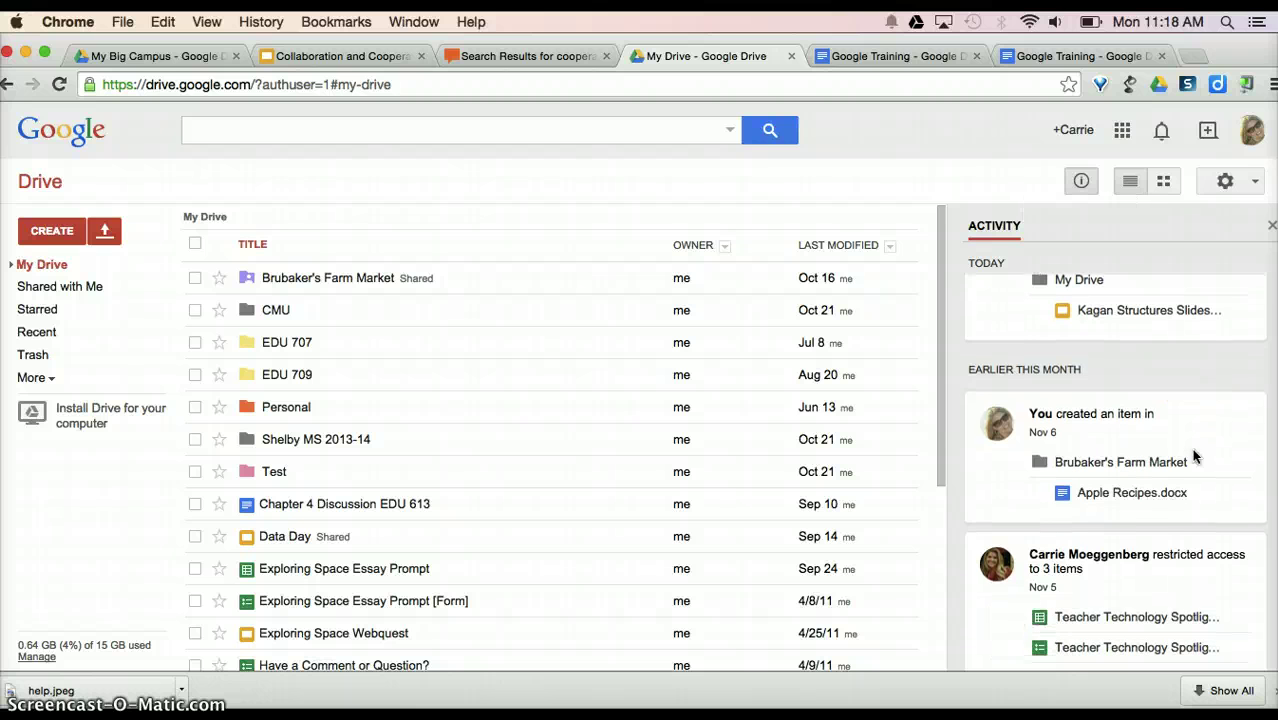
scroll(1191, 448, "down", 7)
left_click(1193, 442)
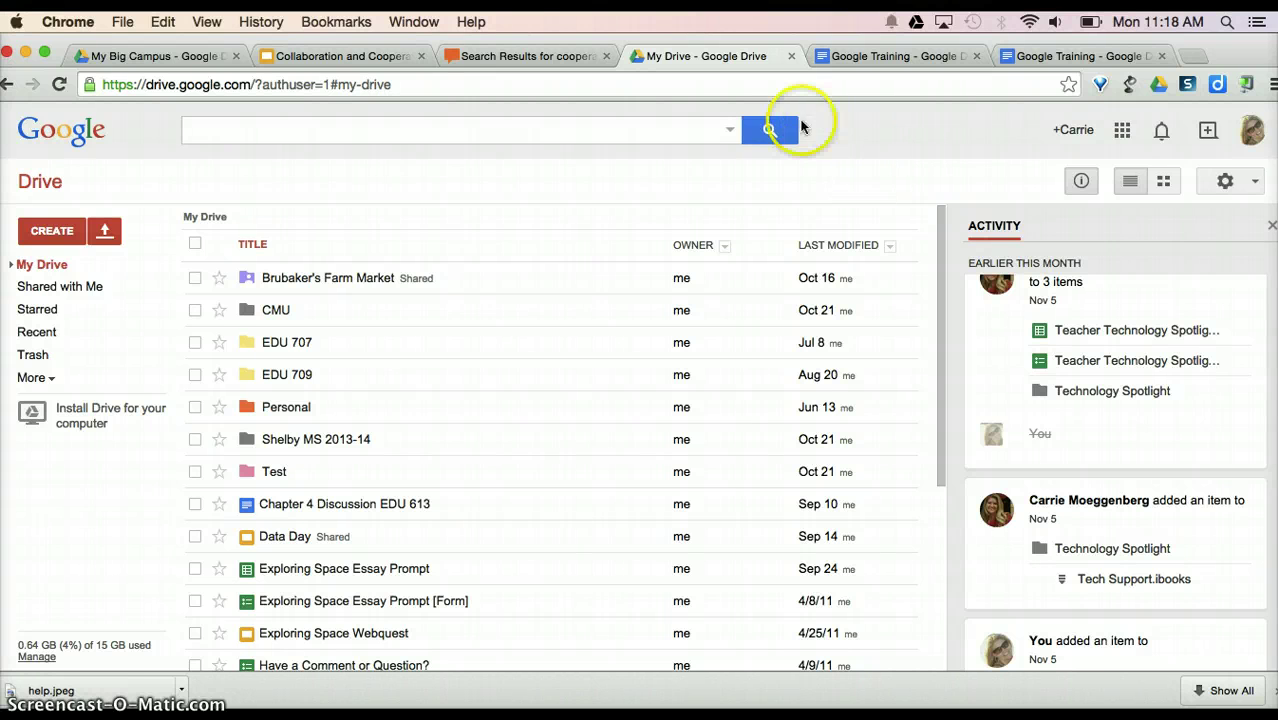
left_click(791, 57)
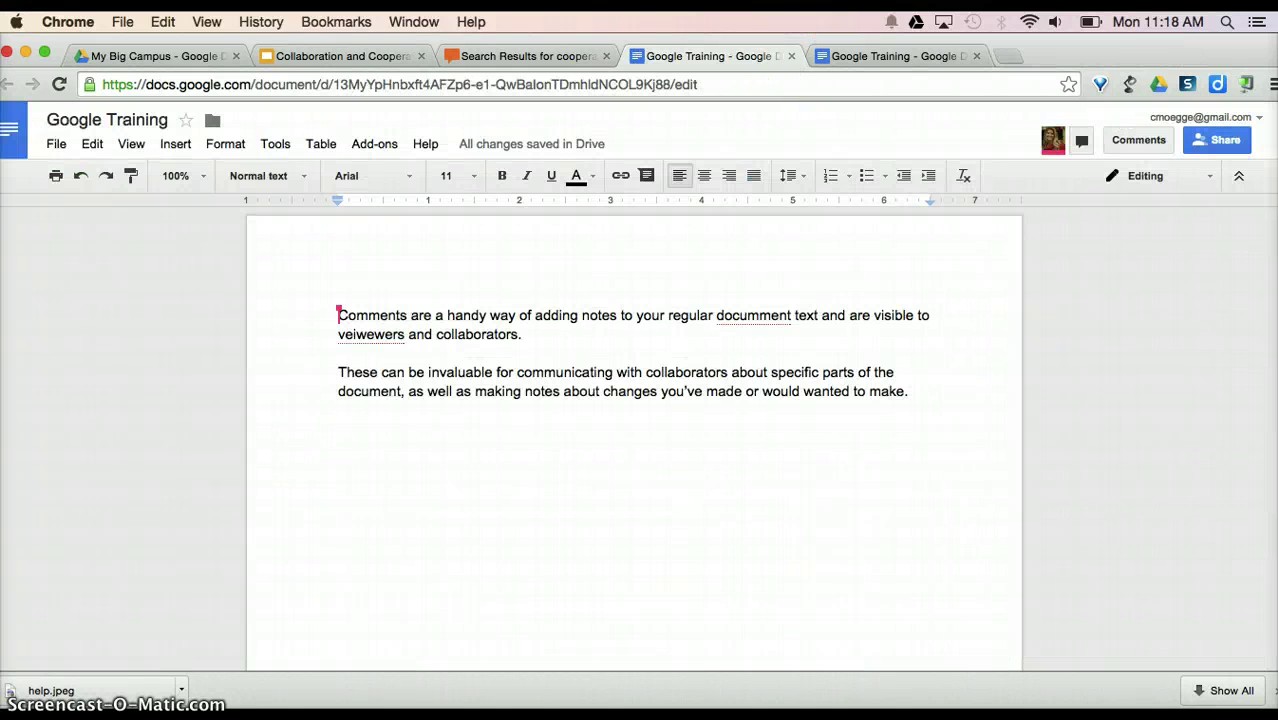